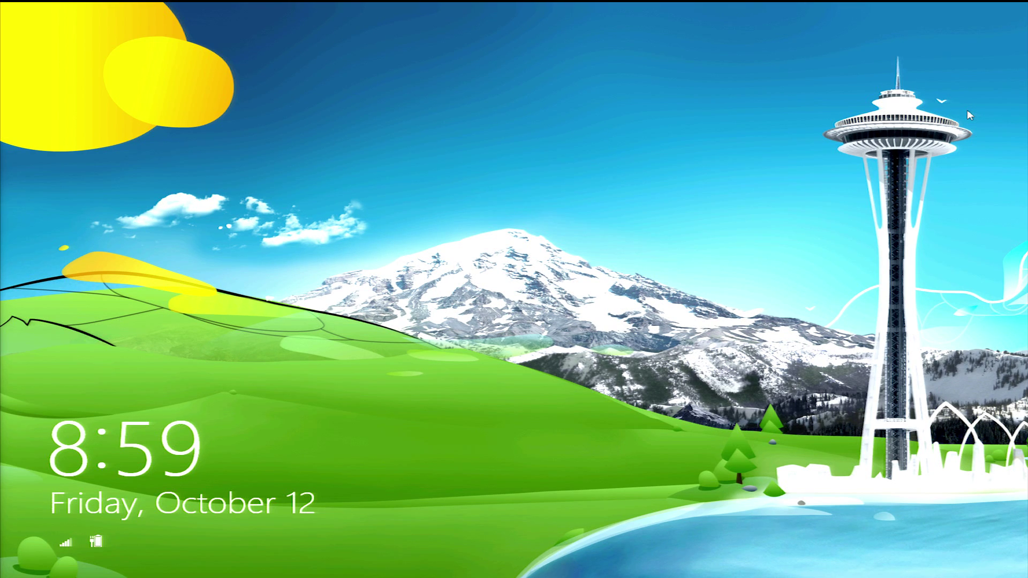
Dismiss the lock screen, sign in, and open the Desktop tile to reach the Toshiba desktop
left_click(966, 111)
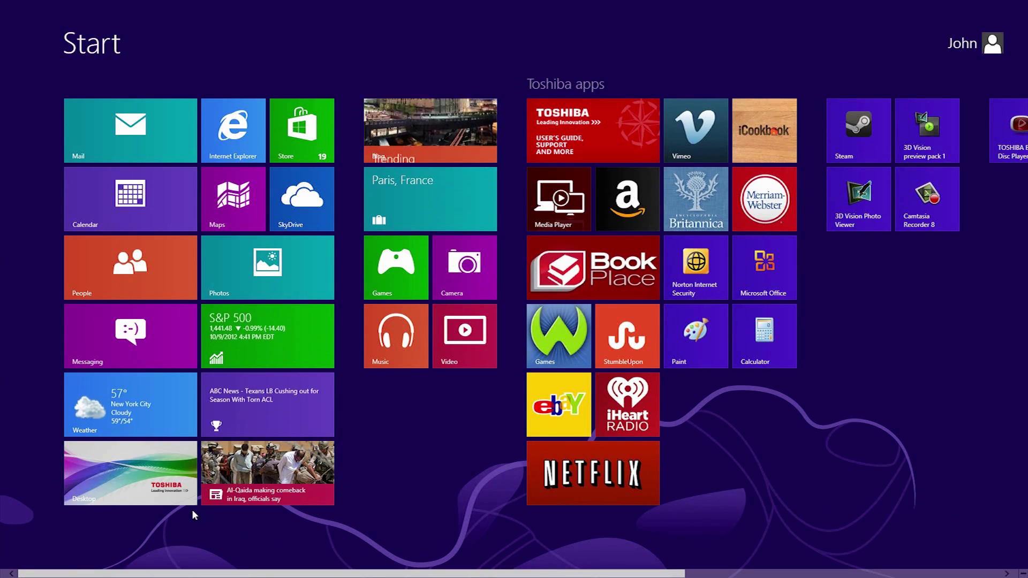
left_click(176, 503)
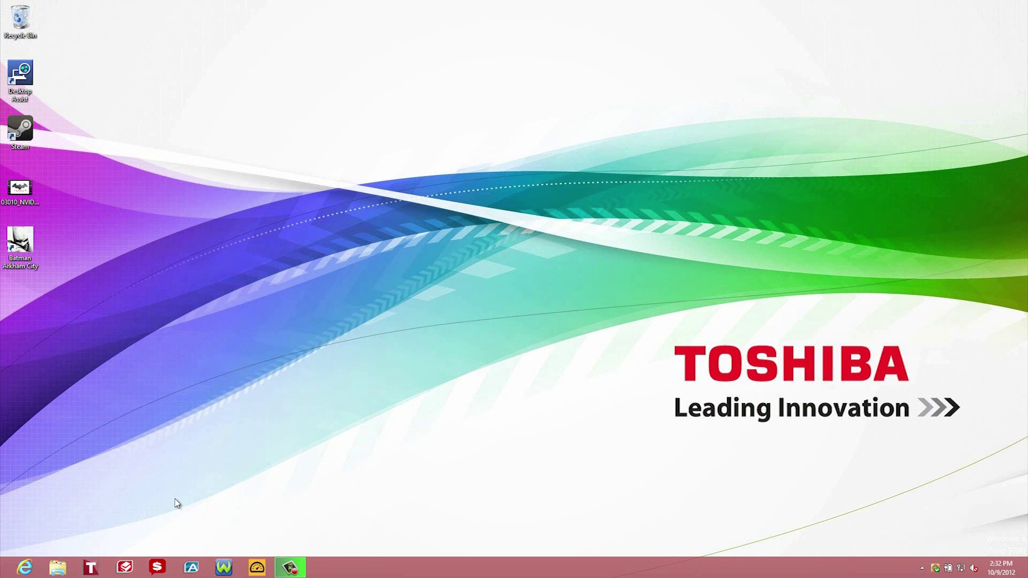
Return to the Start screen and scroll across all its tile groups
key("super")
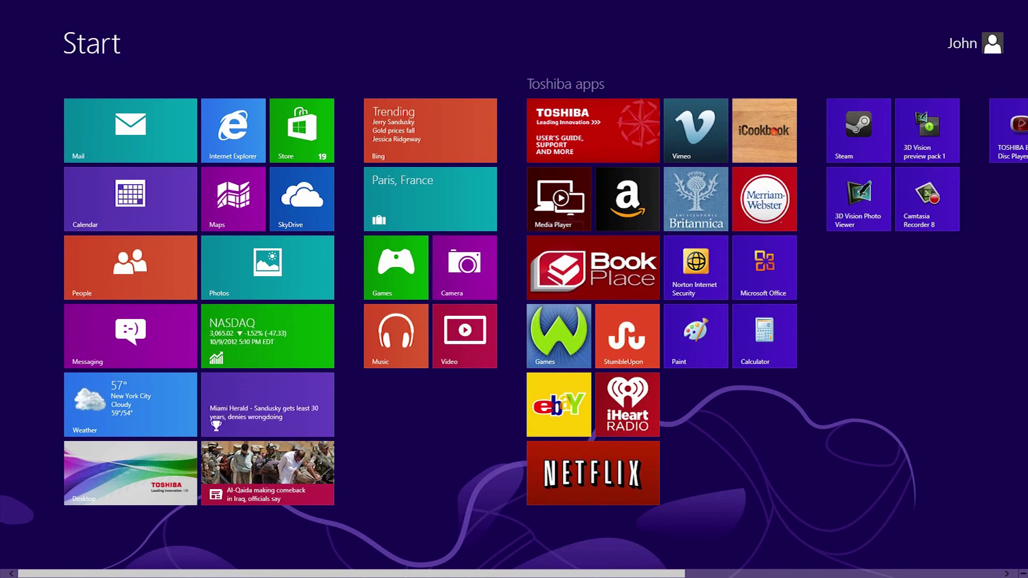
left_click_drag(684, 574, 973, 569)
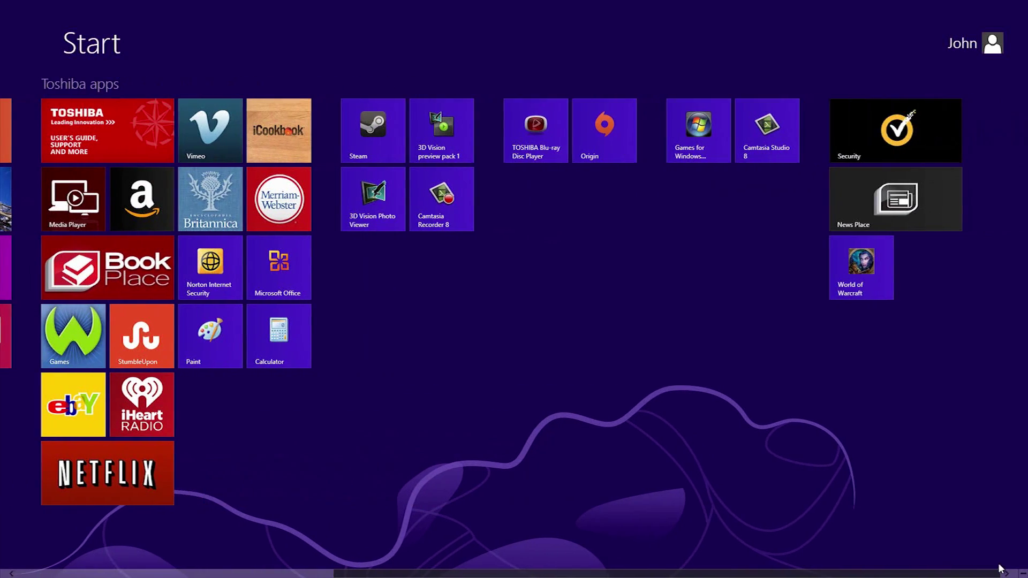
scroll(973, 569, "up", 5)
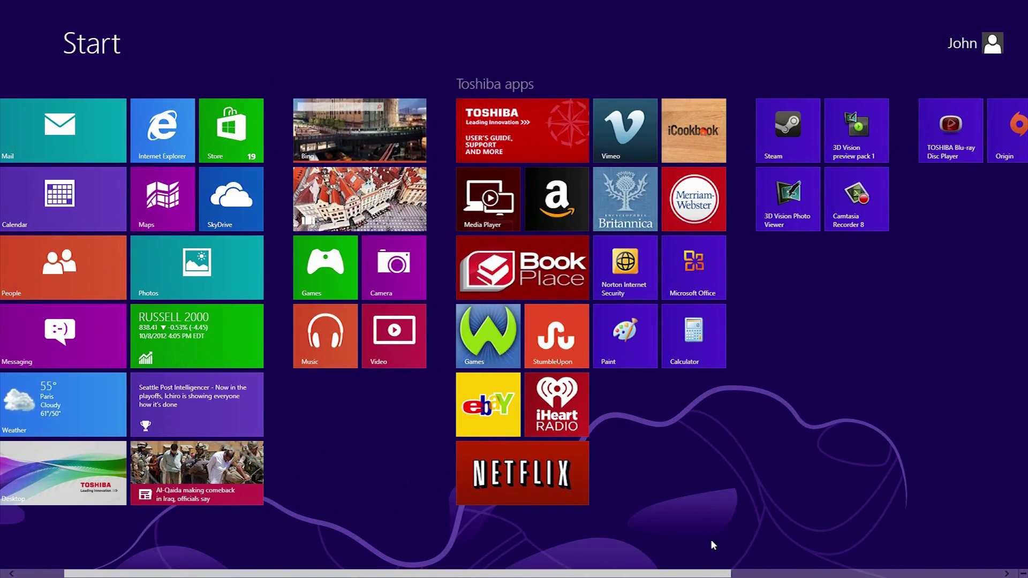
scroll(712, 545, "down", 6)
scroll(712, 543, "up", 7)
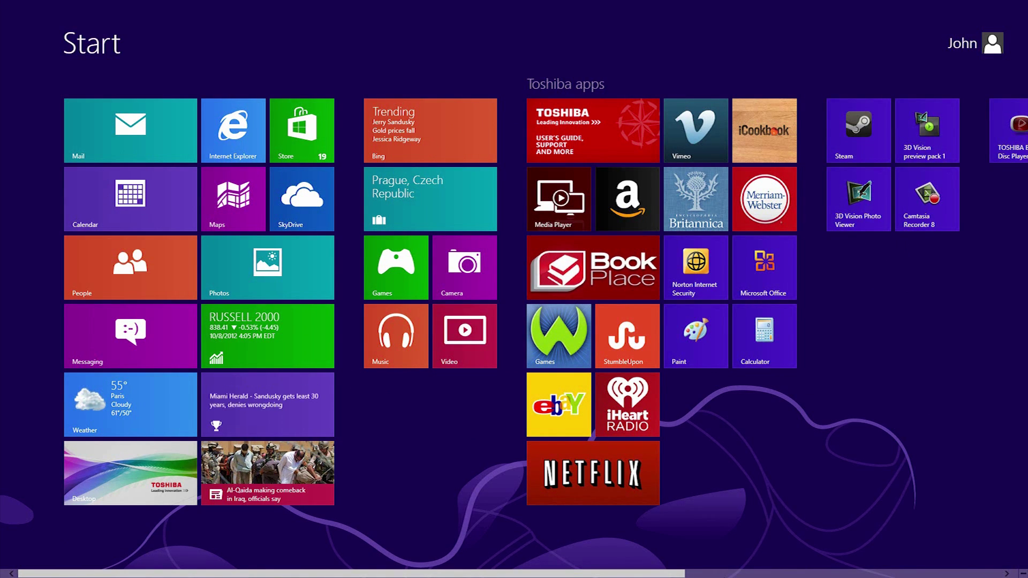
Browse the full All apps list, then go back to Start
right_click(728, 531)
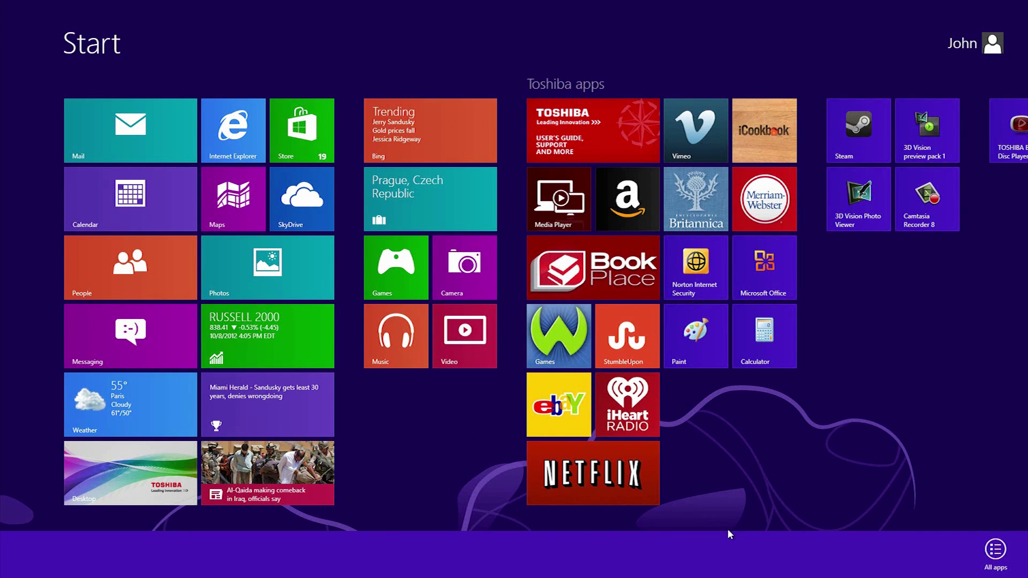
left_click(994, 550)
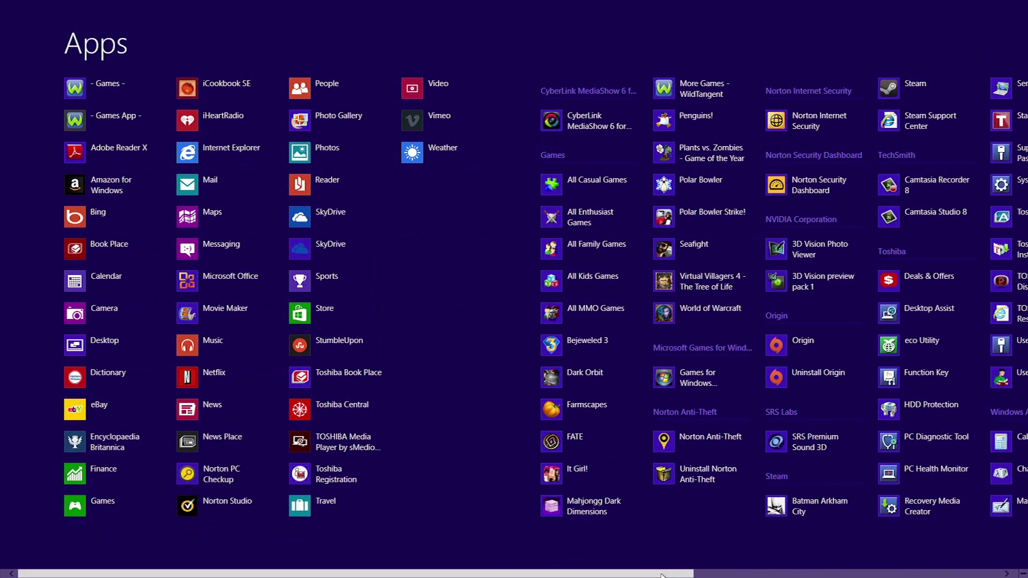
left_click_drag(669, 572, 723, 575)
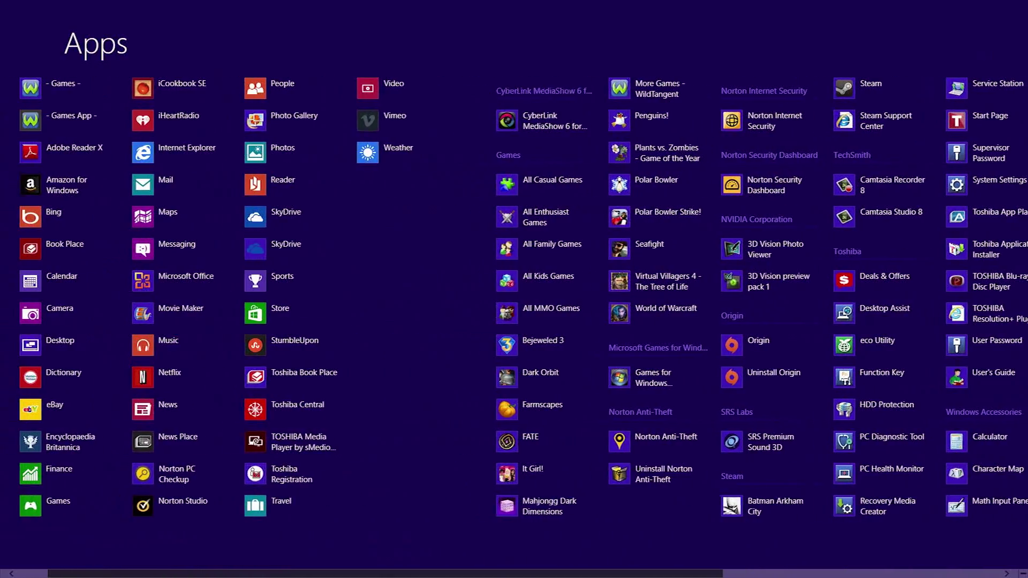
key("super")
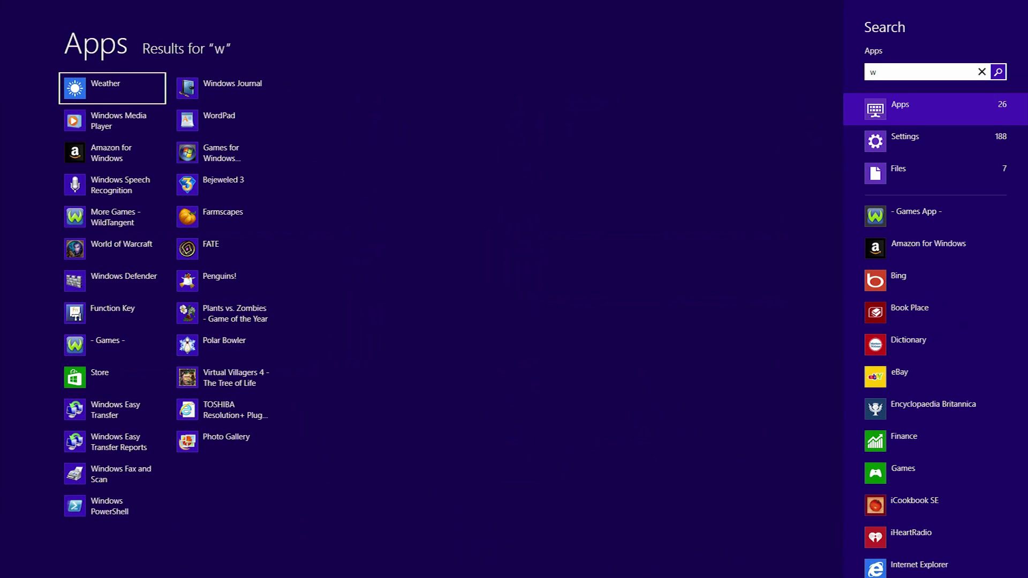
Search 'weather' from Start and launch the Weather app with London's sample forecast
type("eather")
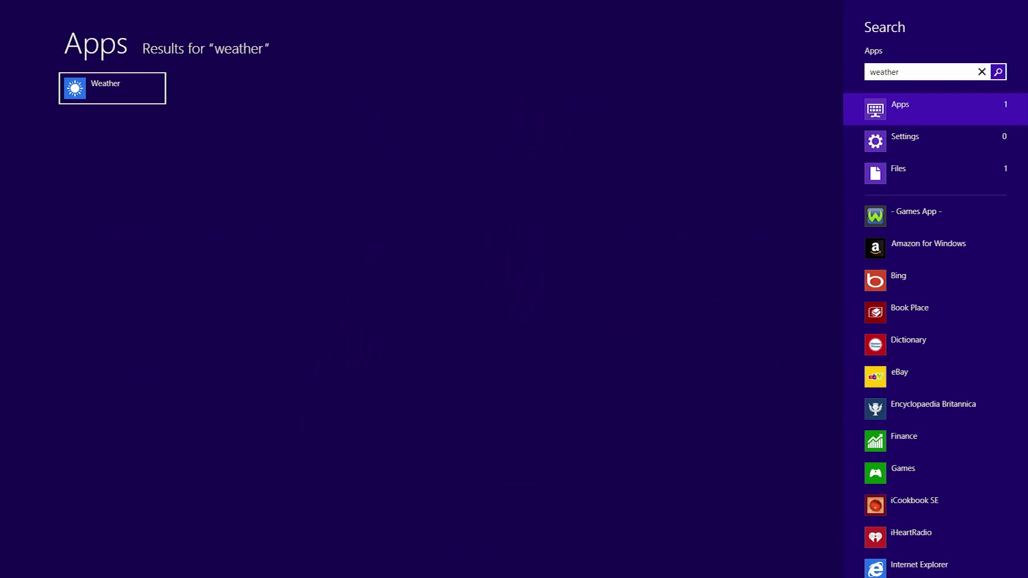
key("Return")
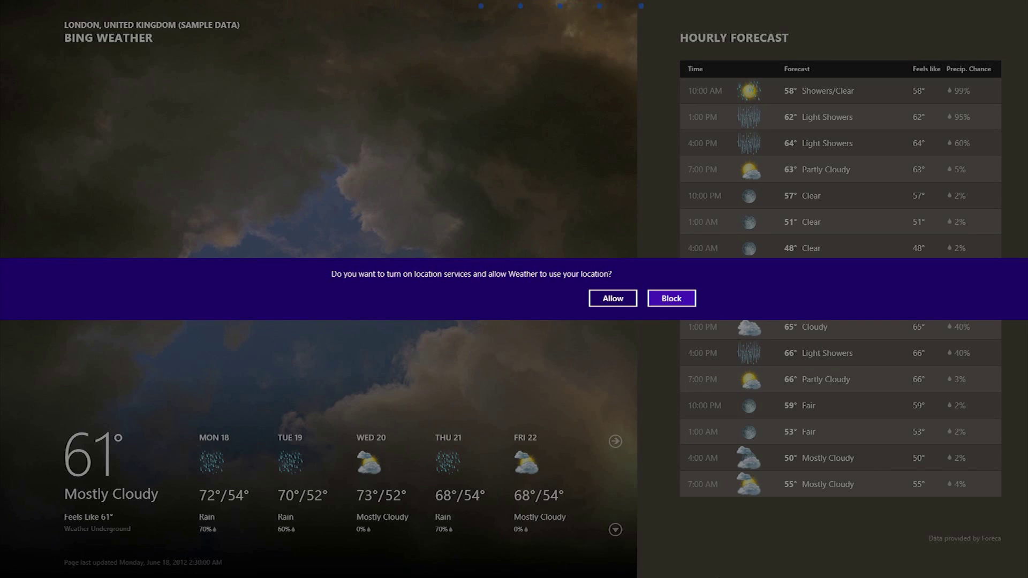
Leave Weather for Start, reveal the charms bar with clock and date, and choose Search
key("super")
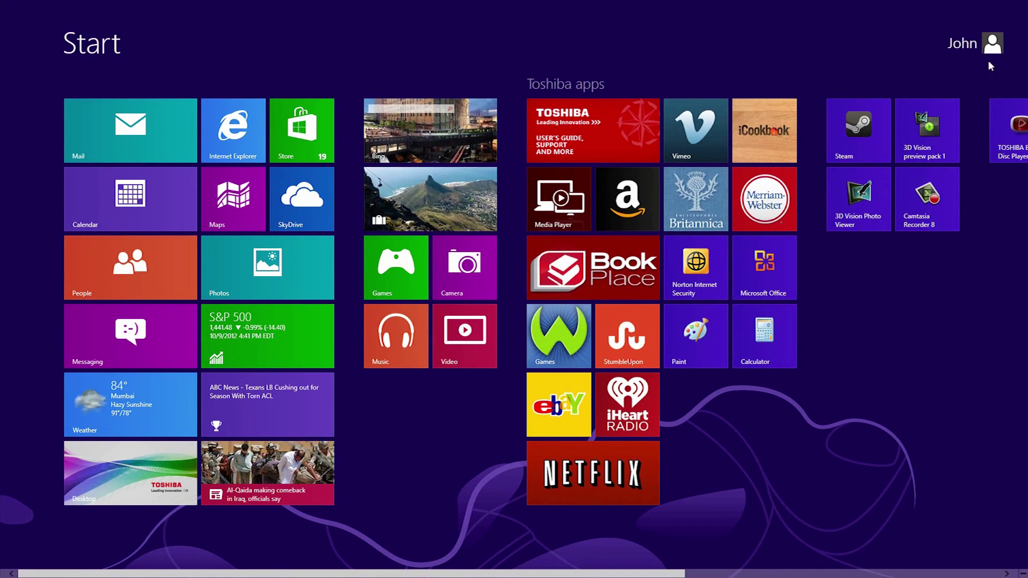
mouse_move(1026, 3)
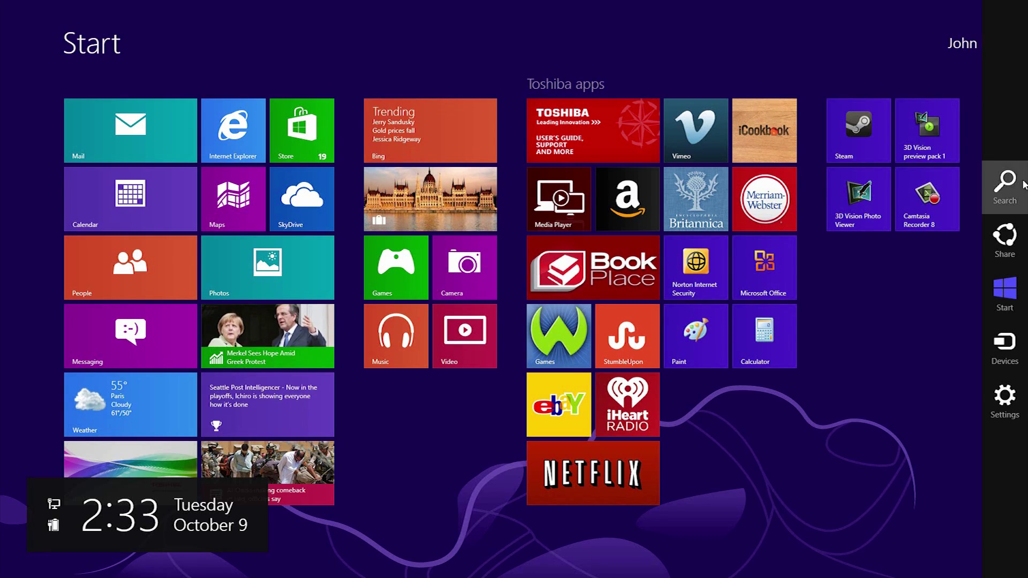
left_click(1009, 190)
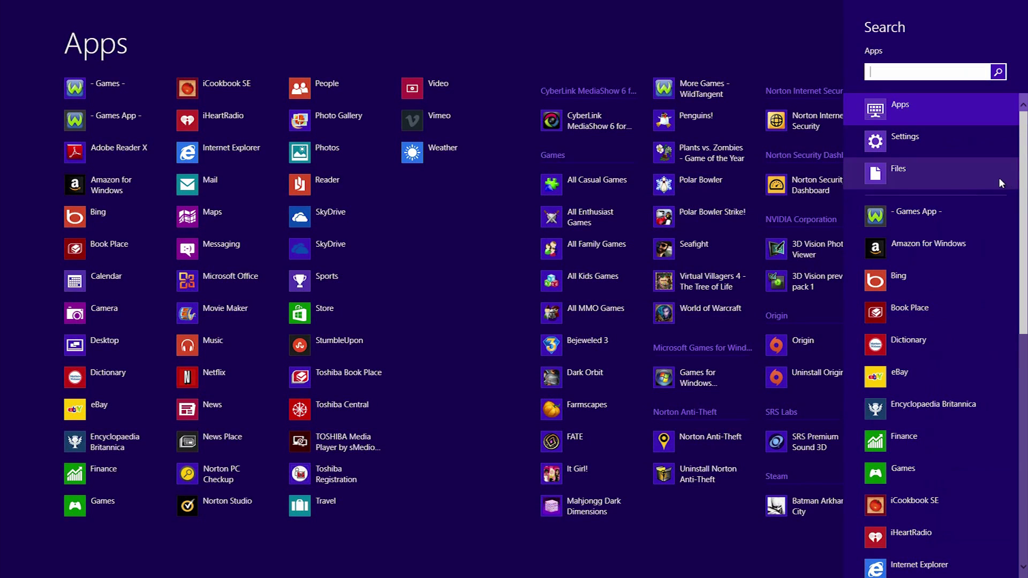
Switch the Search pane's scope to Files, then Settings, then return to Start
left_click(998, 178)
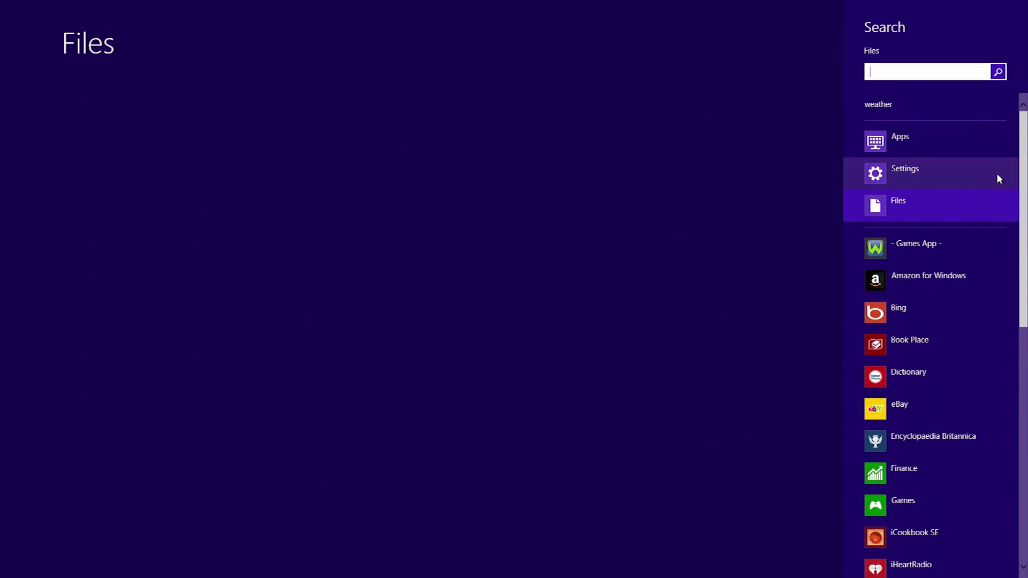
left_click(996, 174)
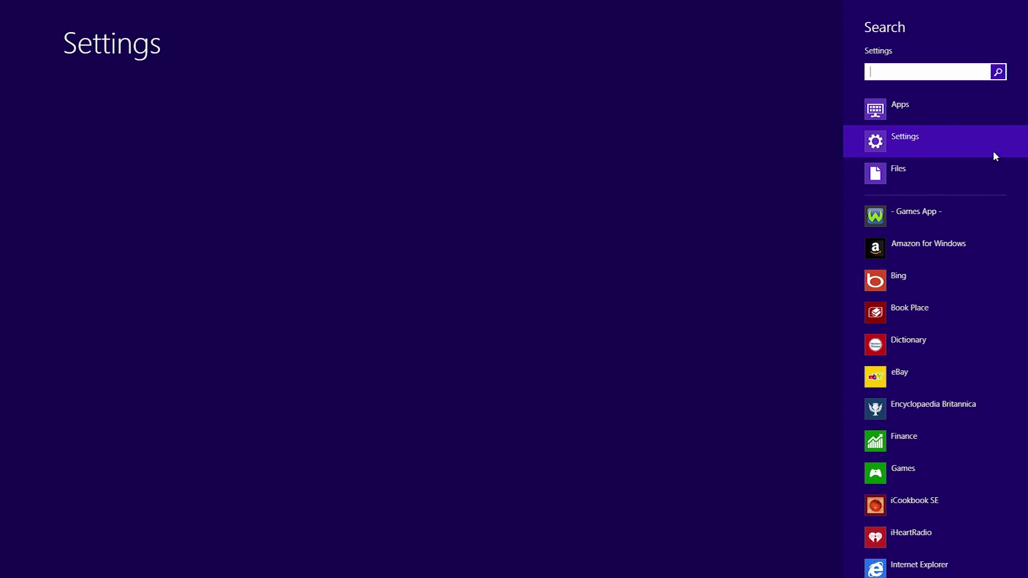
key("super")
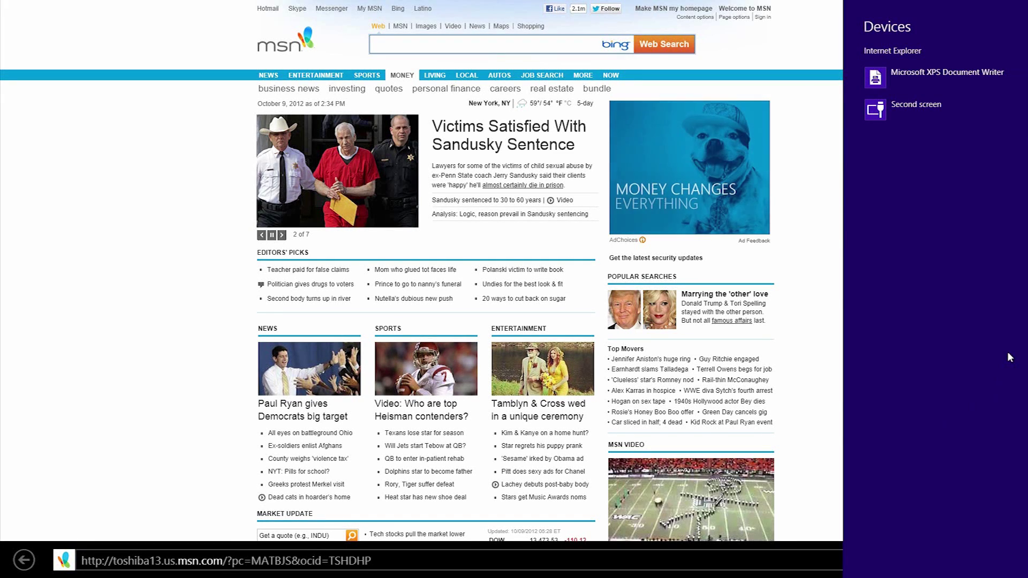
Close the Devices pane and bring up Internet Explorer's Settings pane from the charms
key("super+c")
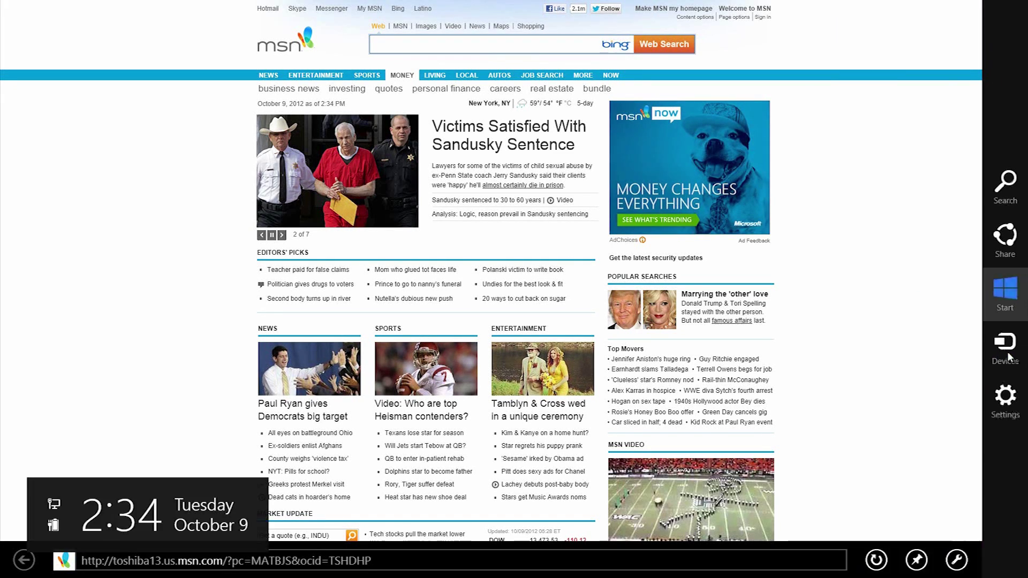
left_click(1018, 407)
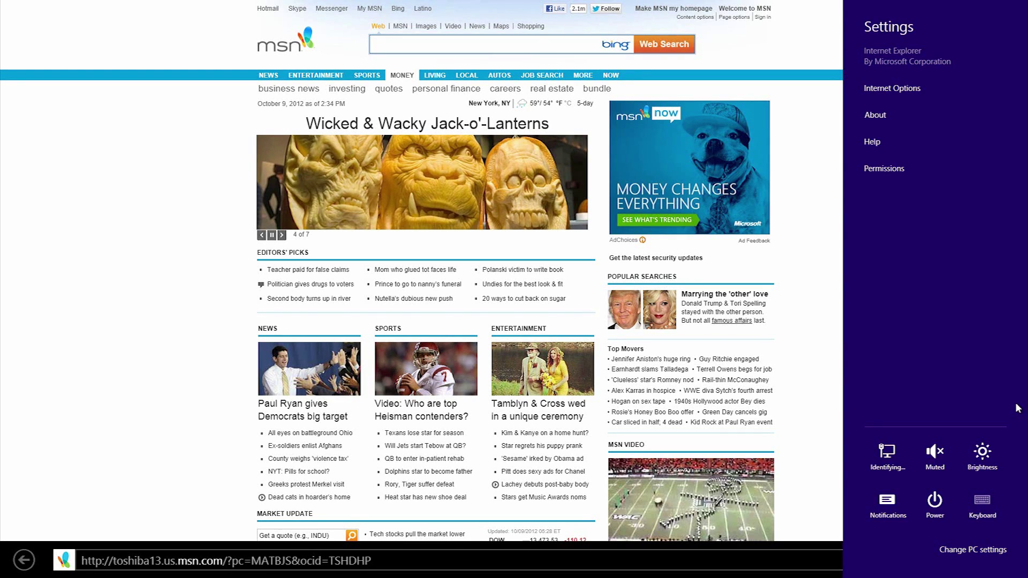
View available networks, raise the volume, and dim brightness to about a quarter
left_click(906, 457)
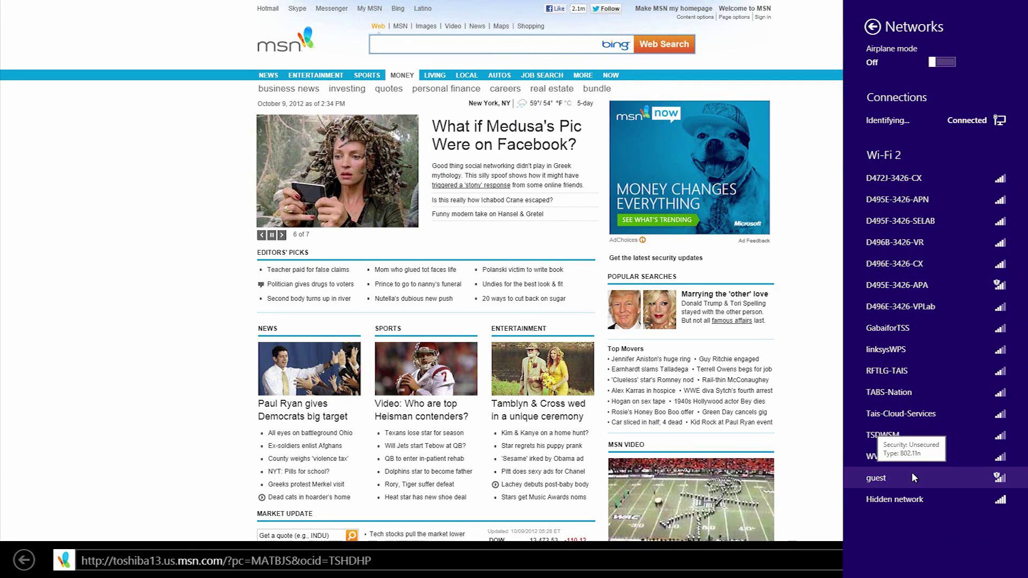
left_click(874, 32)
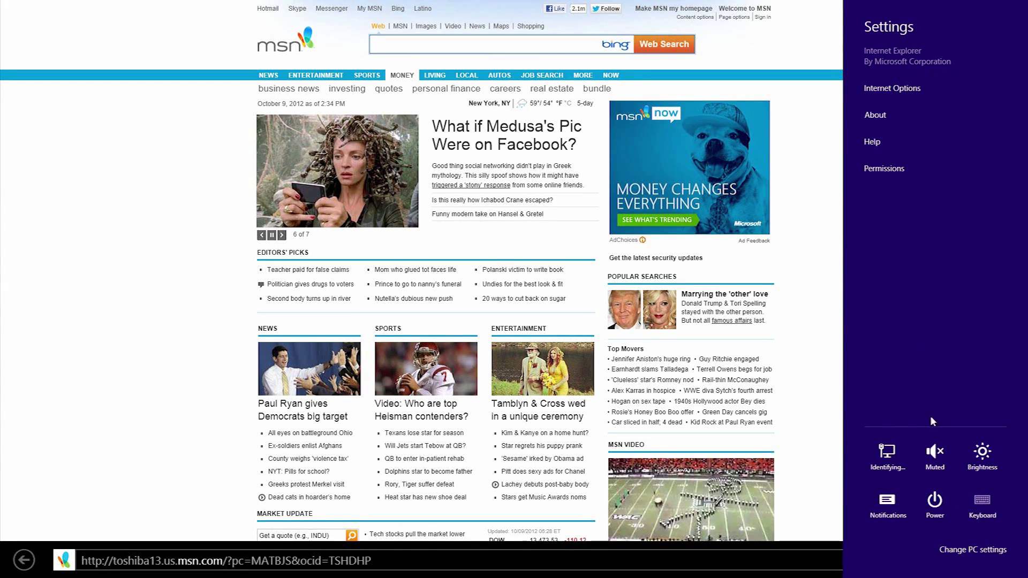
left_click(935, 451)
mouse_move(935, 450)
left_mouse_down()
mouse_move(941, 372)
mouse_move(941, 461)
left_mouse_up()
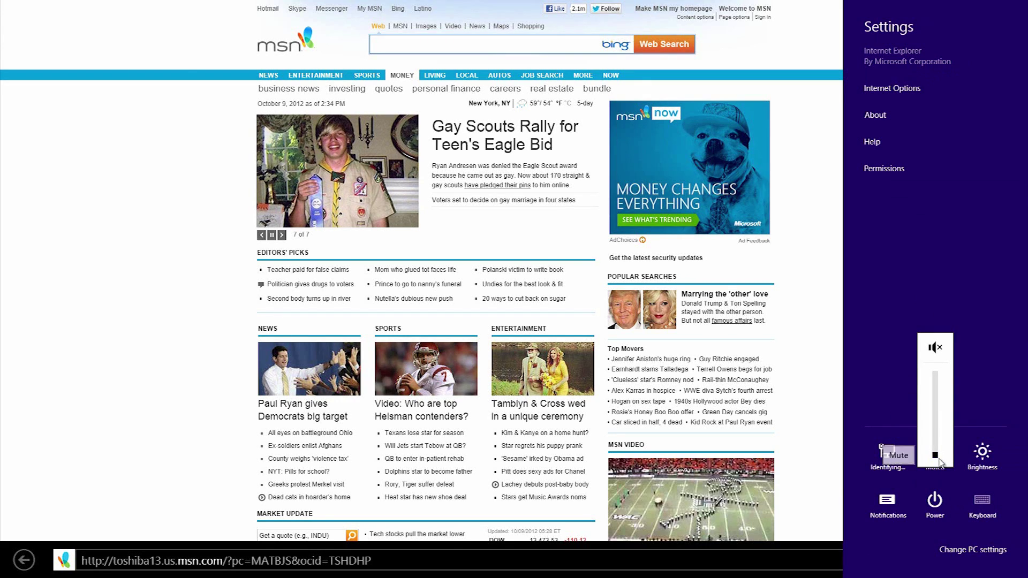
left_click(980, 458)
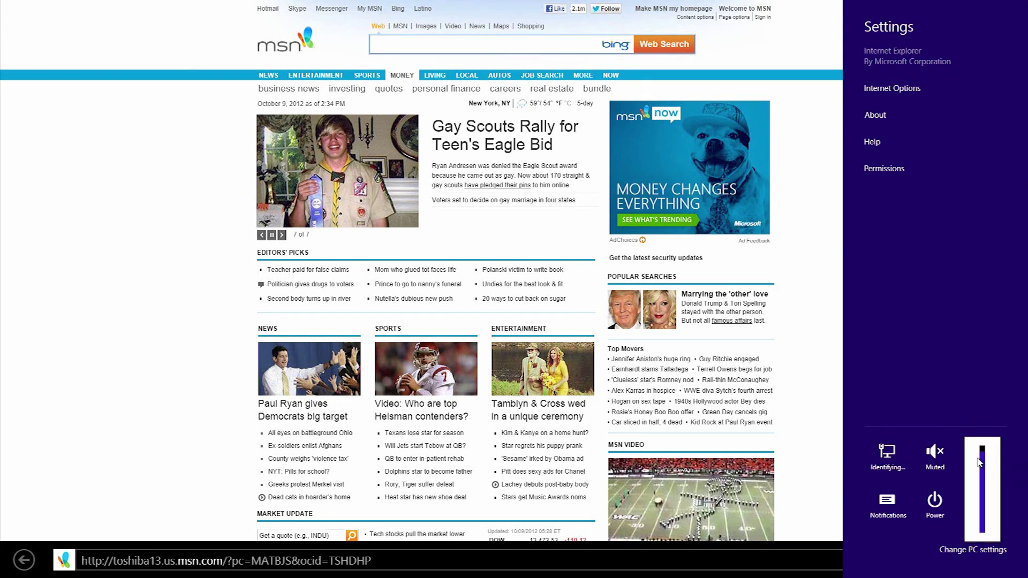
mouse_move(978, 461)
left_mouse_down()
mouse_move(985, 512)
mouse_move(985, 447)
left_mouse_up()
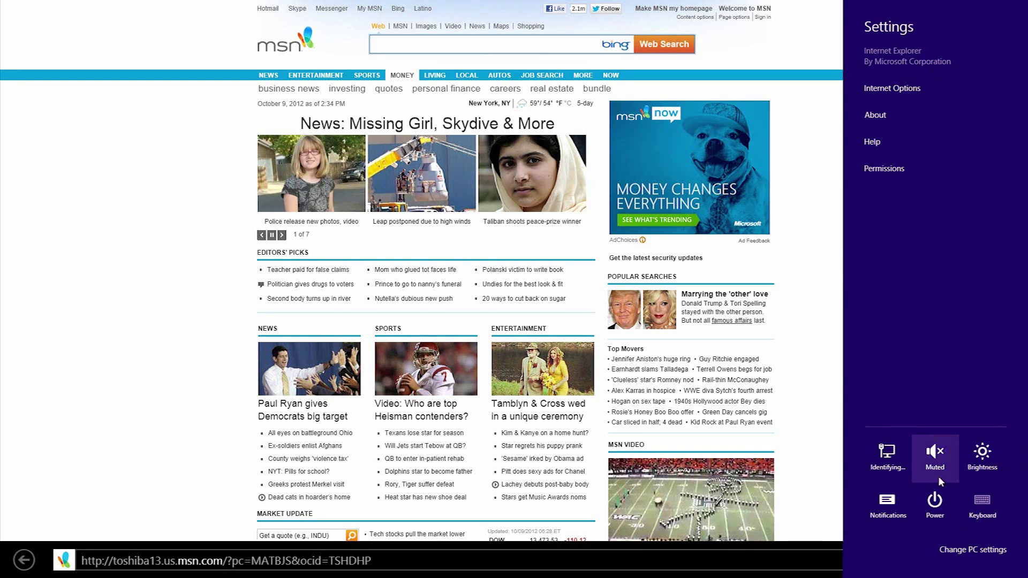
Check the notification hiding options, then show the Sleep, Shut down and Restart choices
left_click(897, 504)
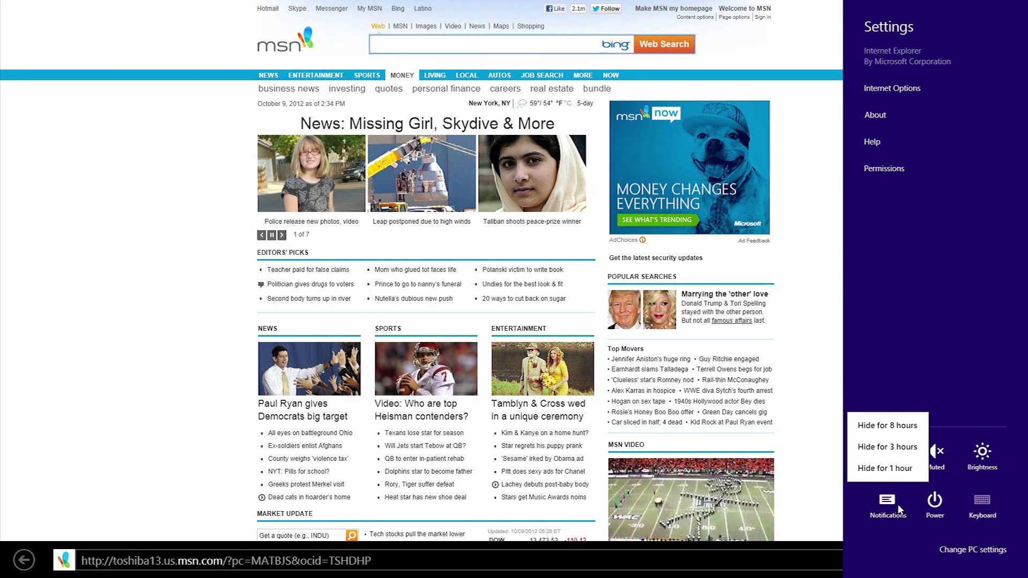
left_click(918, 505)
left_click(926, 509)
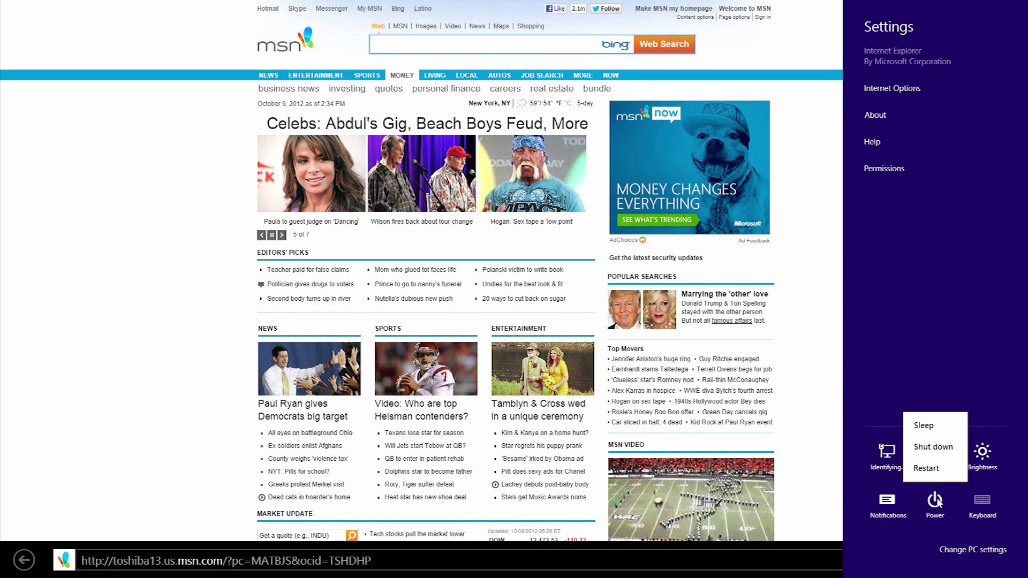
Dismiss the Power flyout without choosing Sleep, Shut down or Restart
left_click(911, 535)
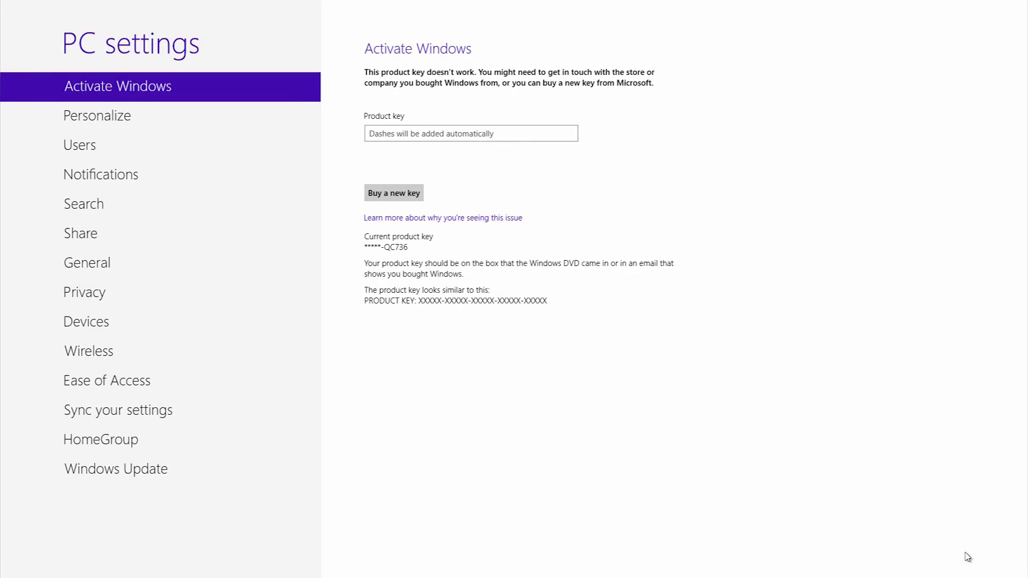
Go to PC settings' Personalize page showing the lock screen picture options
left_click(289, 126)
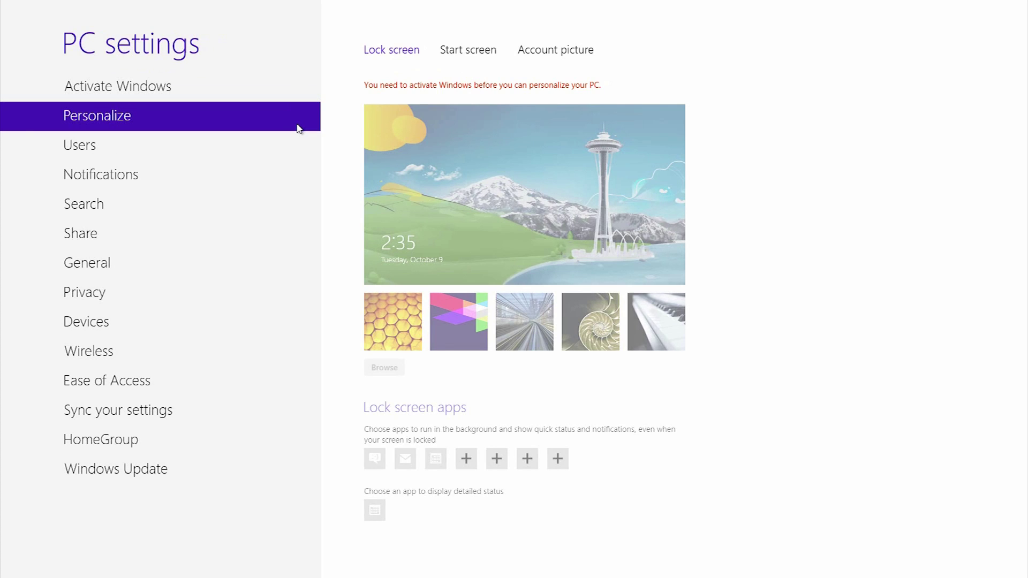
Cycle through running apps with Win+Tab, then return to the PC settings personalization page
key("super+Tab")
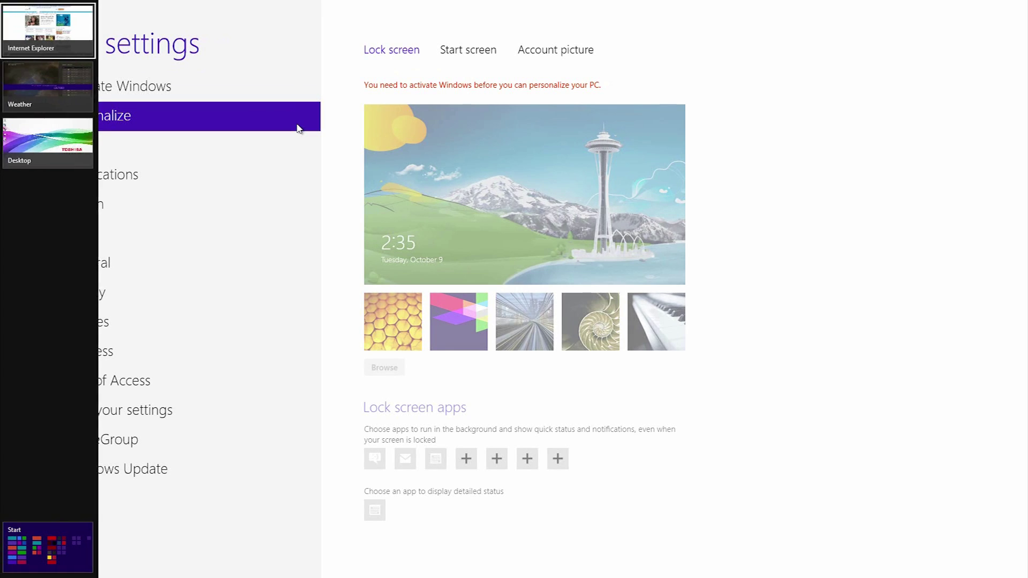
key("super+Tab")
key("super+Tab")
key("super+Tab")
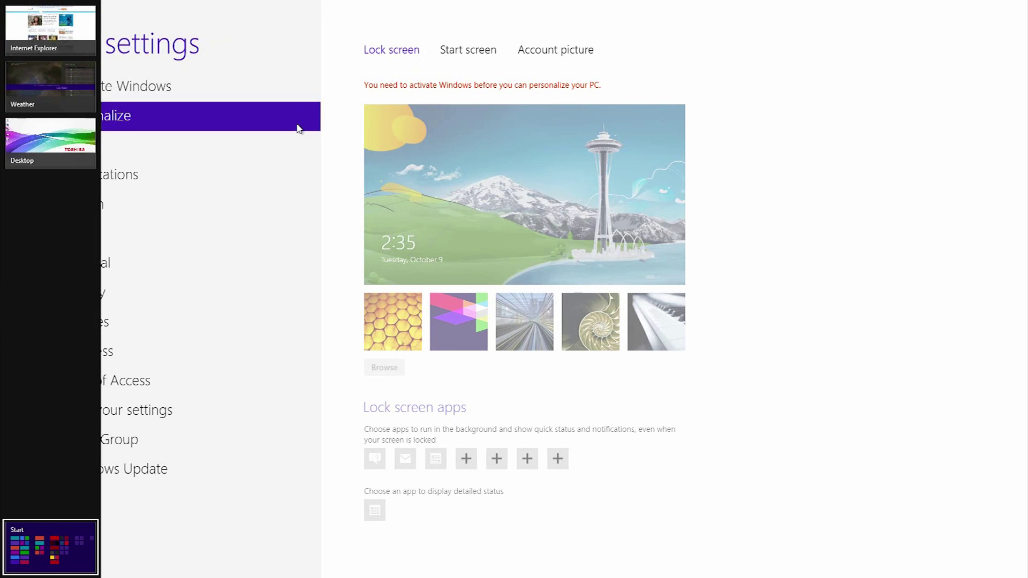
key("super+Tab")
key("super+Tab")
key("super+Tab")
key("super+Tab")
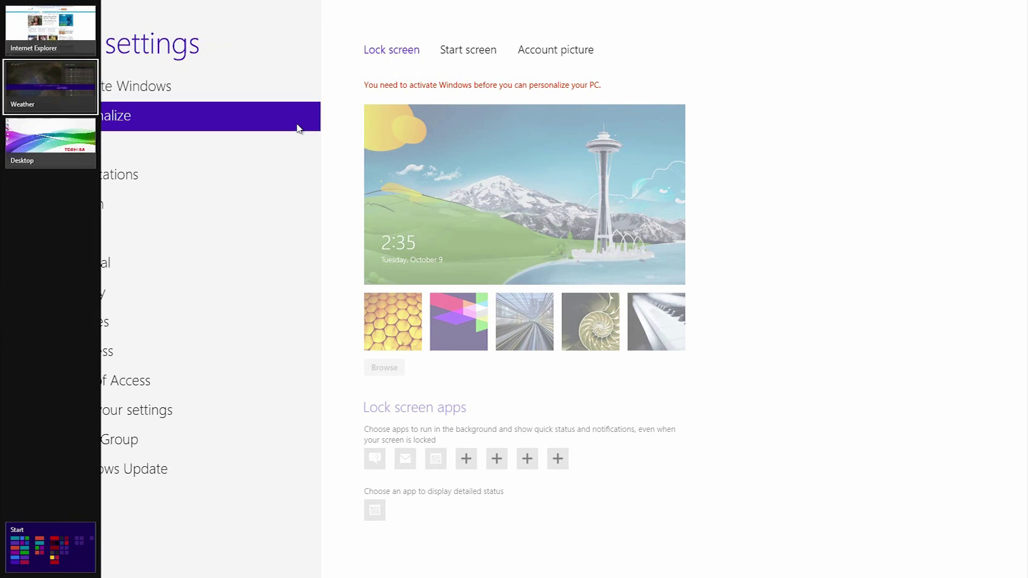
key("super+Tab")
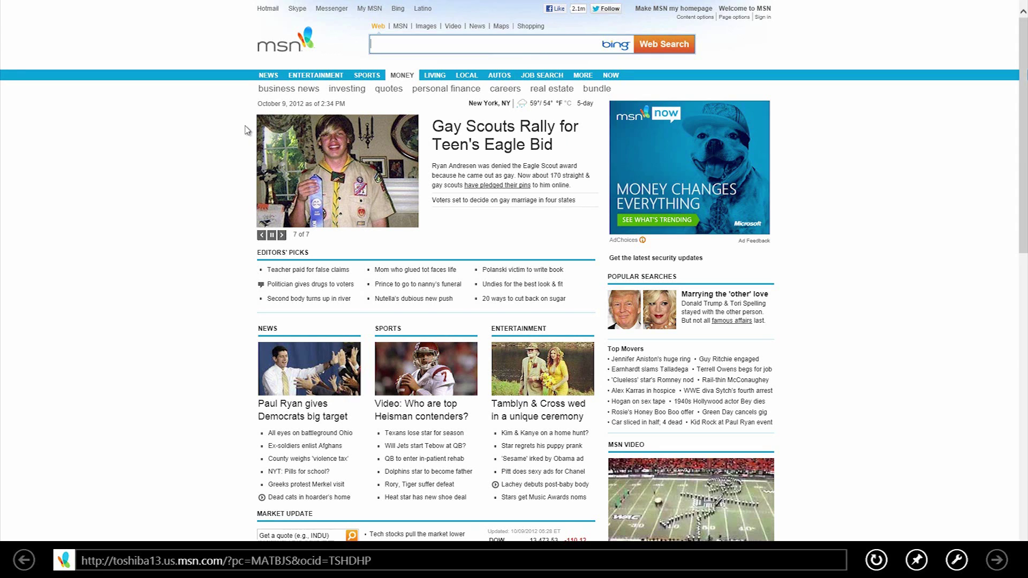
mouse_move(3, 6)
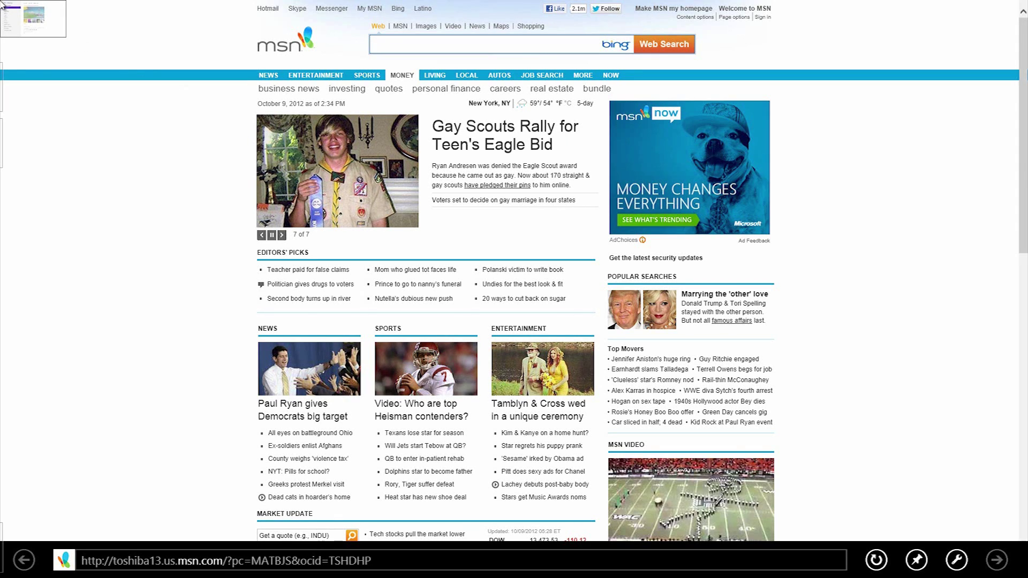
left_click(2, 6)
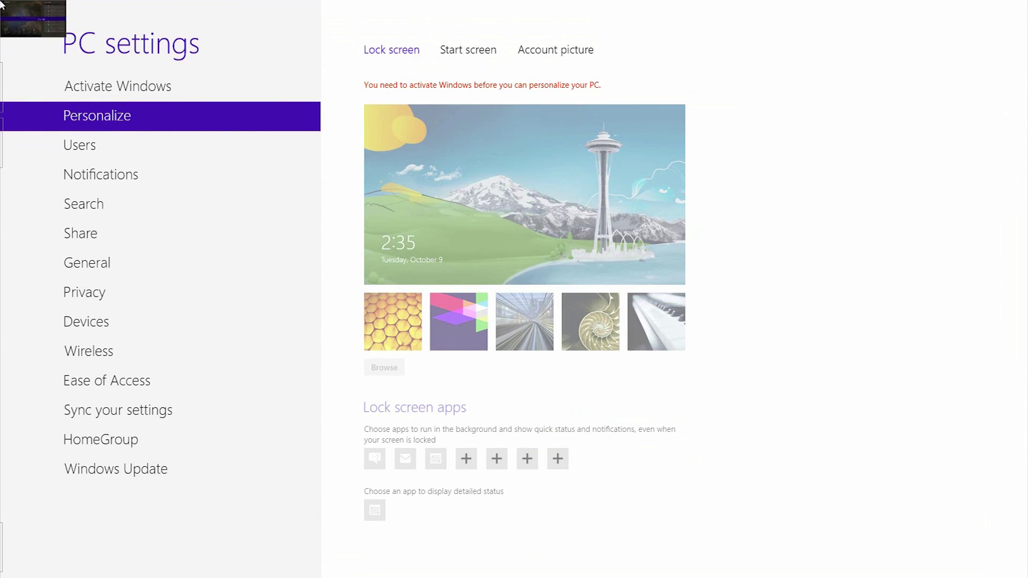
Close the Weather app from the left-edge list of running apps
mouse_move(3, 68)
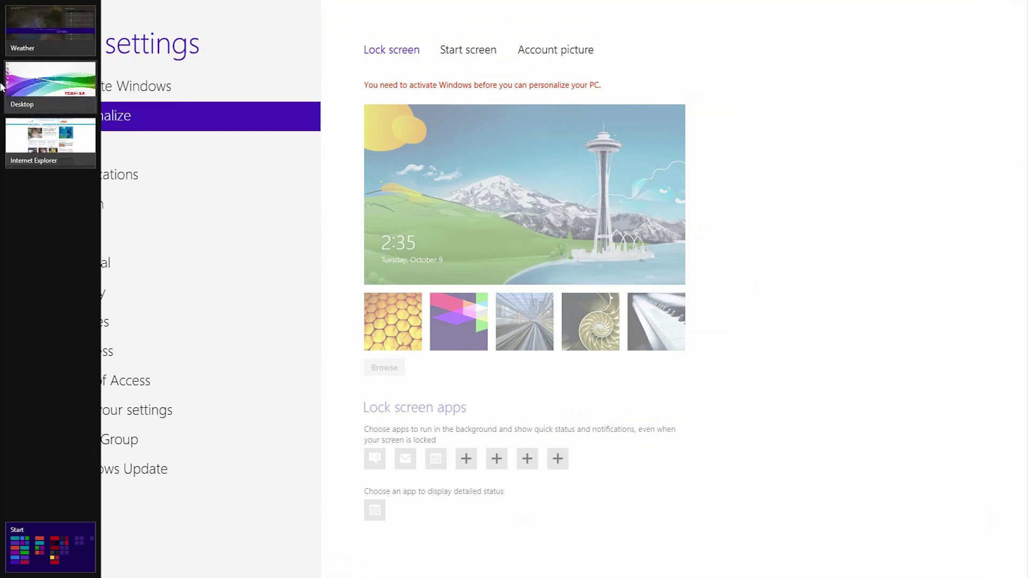
right_click(59, 38)
left_click(70, 48)
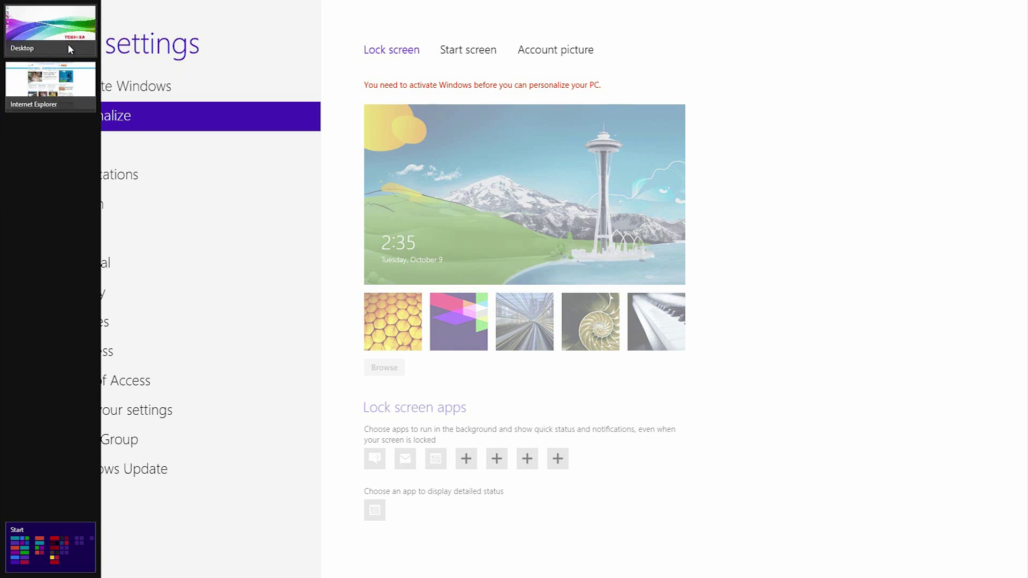
left_click(81, 530)
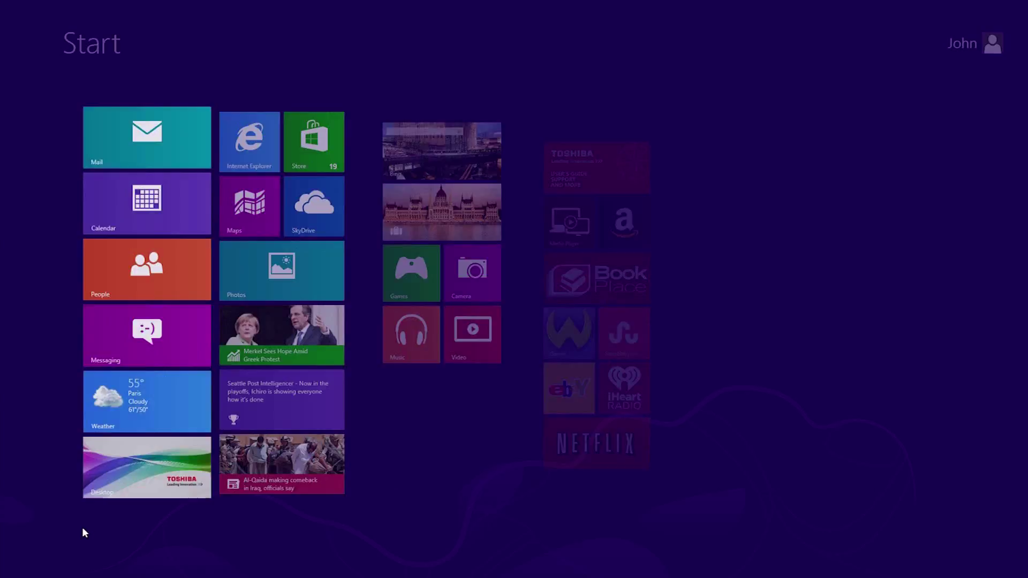
left_click(603, 144)
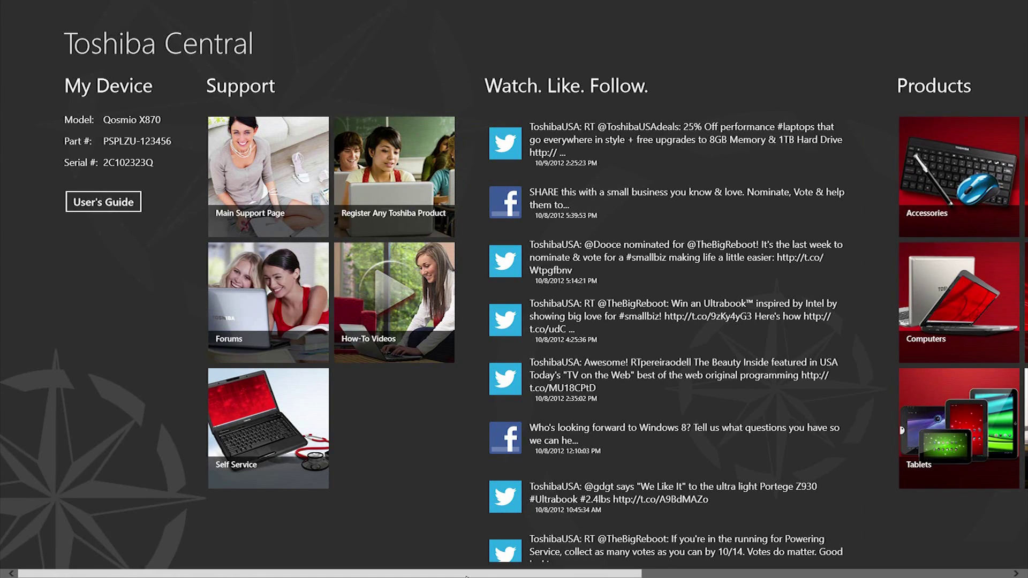
scroll(466, 577, "right", 3)
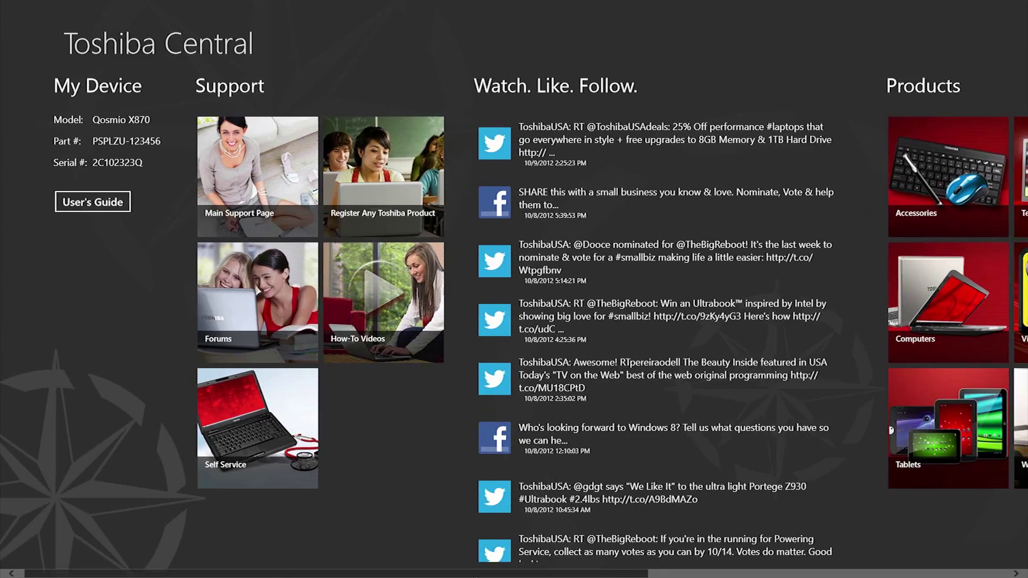
scroll(513, 321, "right", 6)
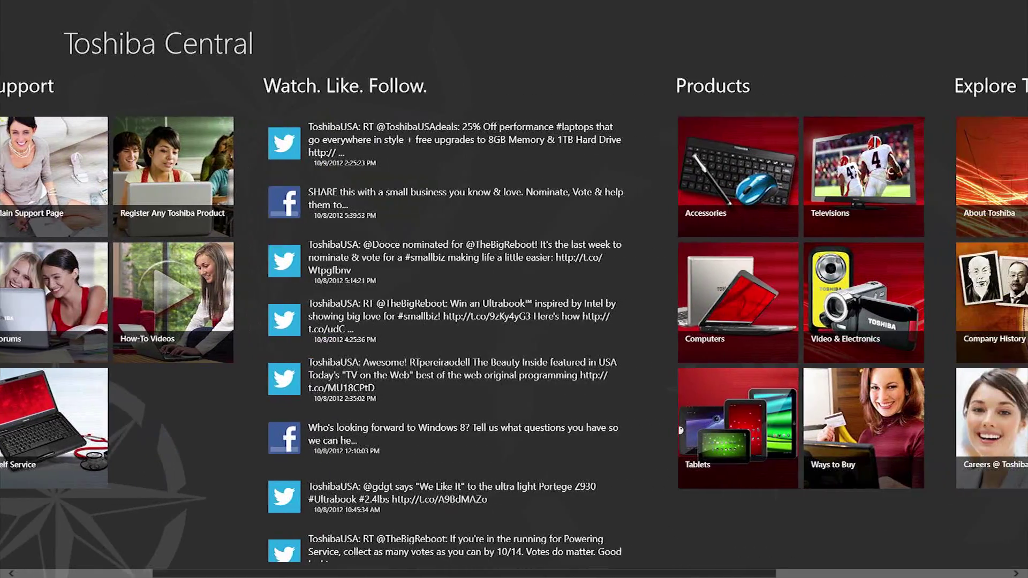
scroll(824, 574, "right", 6)
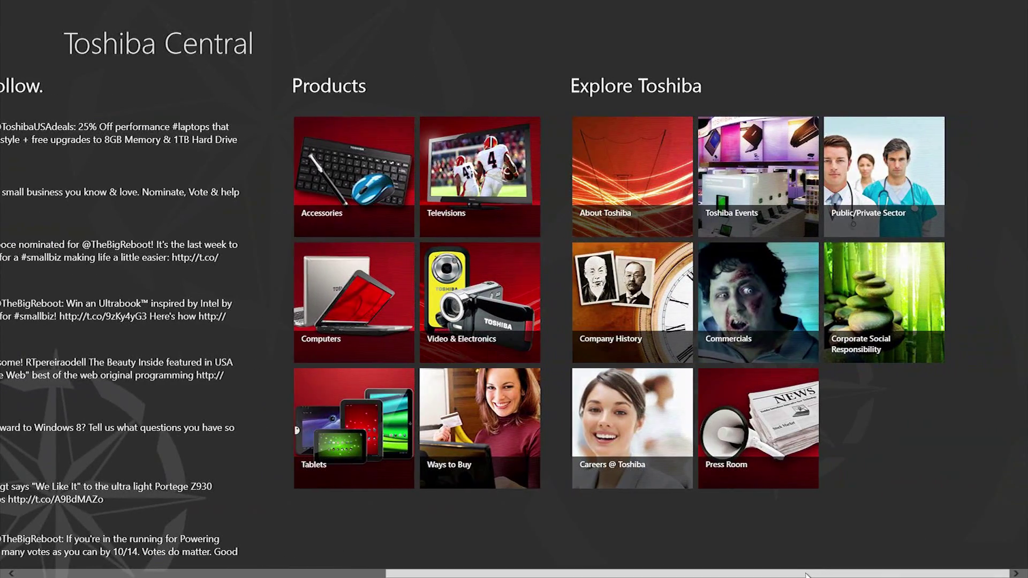
key("super")
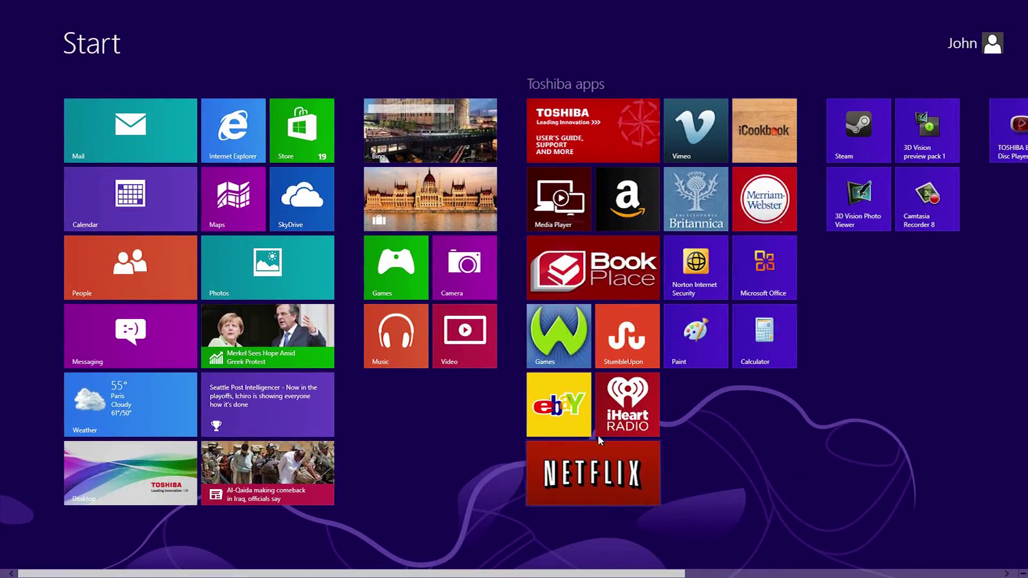
Open Internet Explorer and load support.toshiba.com
left_click(259, 155)
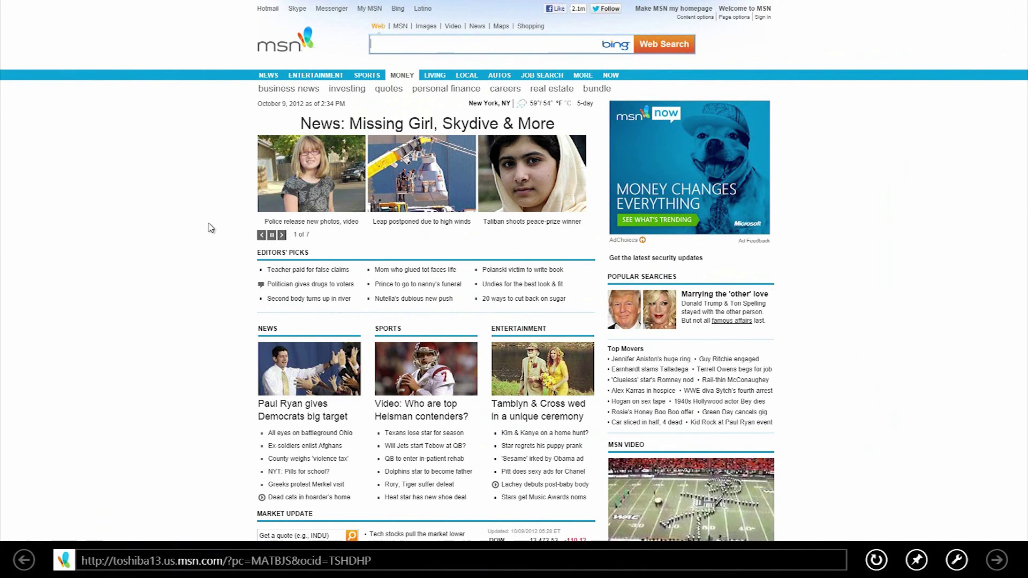
right_click(210, 228)
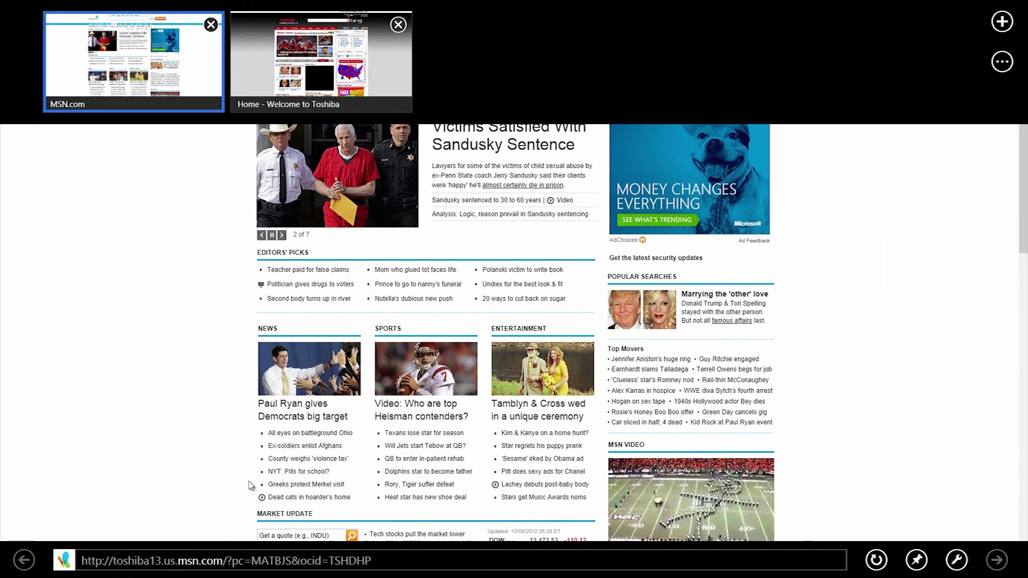
left_click(257, 558)
type("suppo")
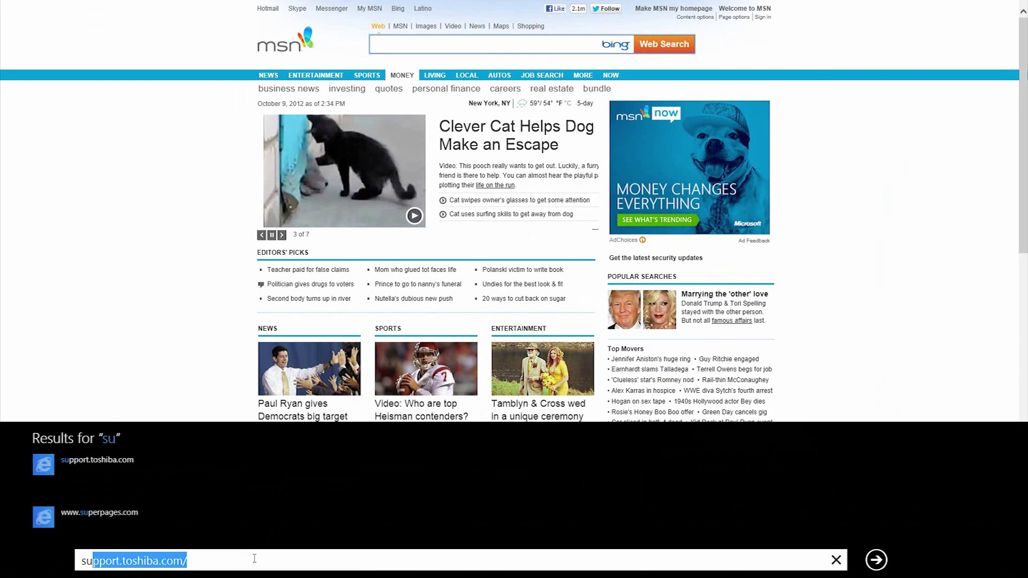
type("rt.toshib")
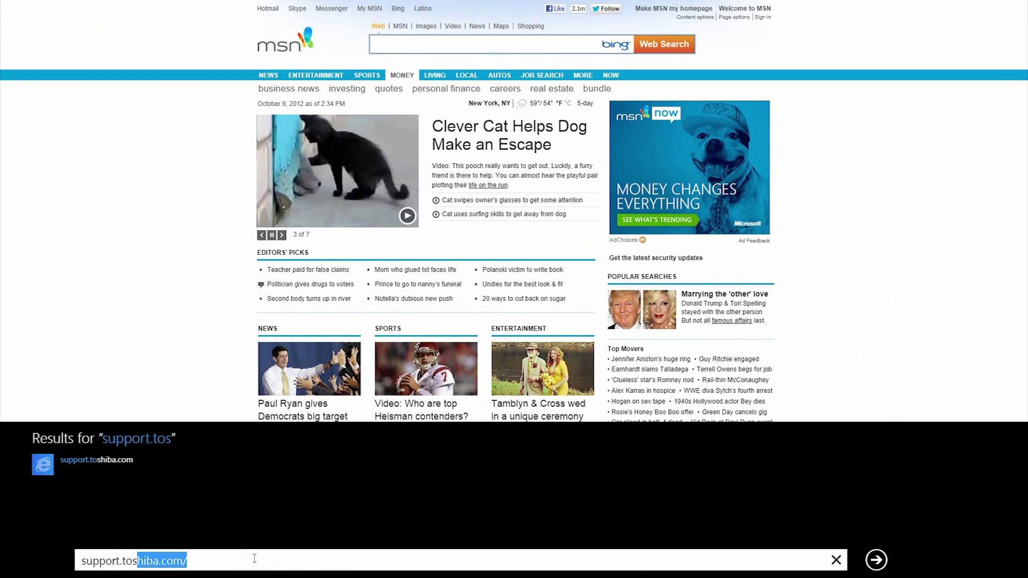
type("a.com")
key("Return")
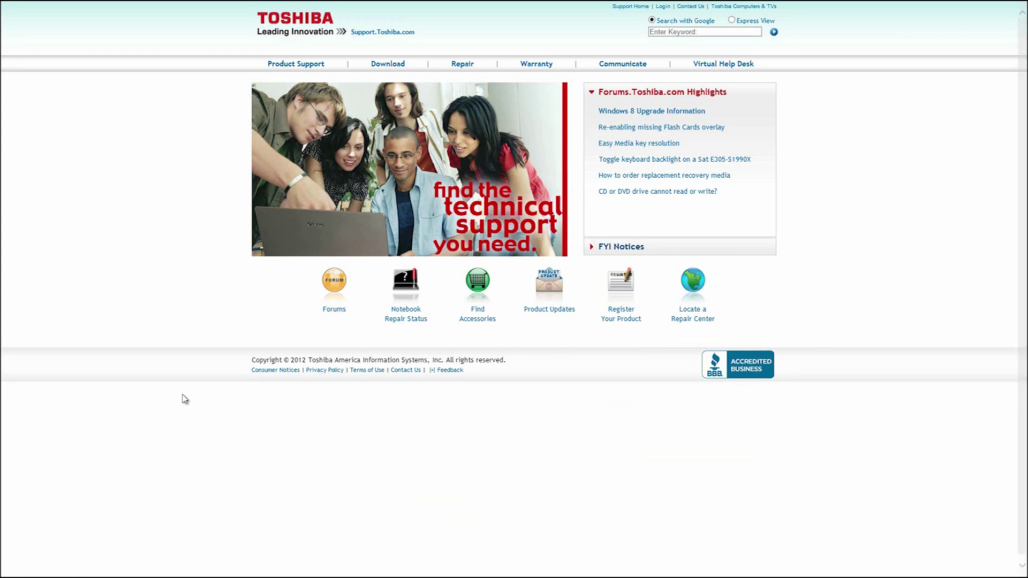
Add the Toshiba support page to favorites via Pin site, then show the favorite sites
right_click(185, 400)
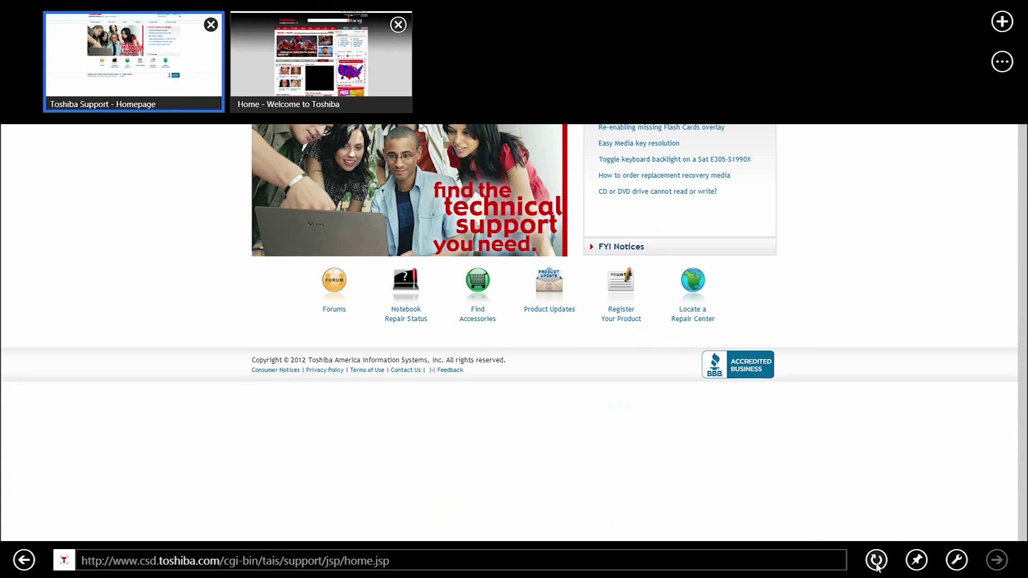
left_click(917, 560)
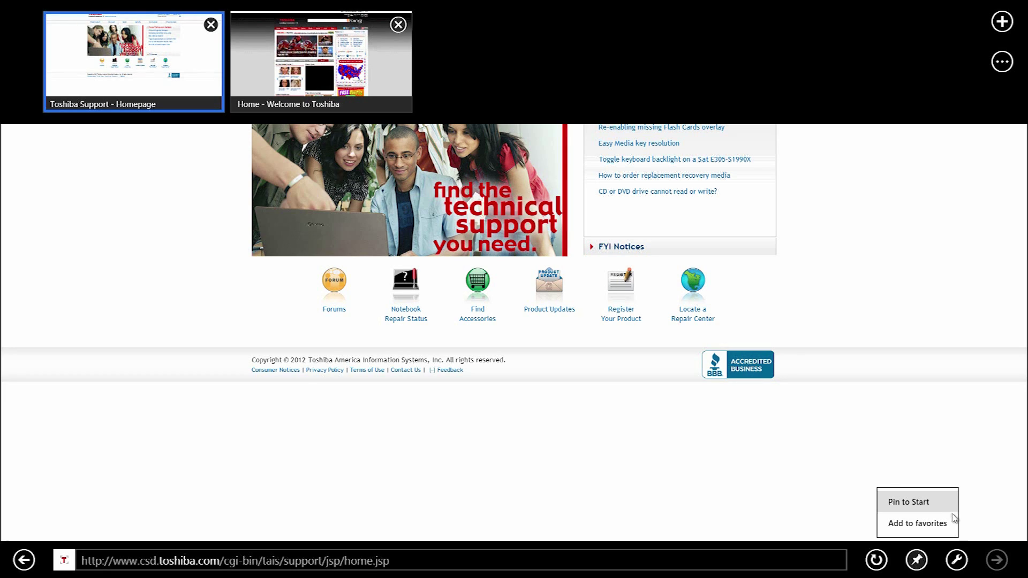
left_click(954, 522)
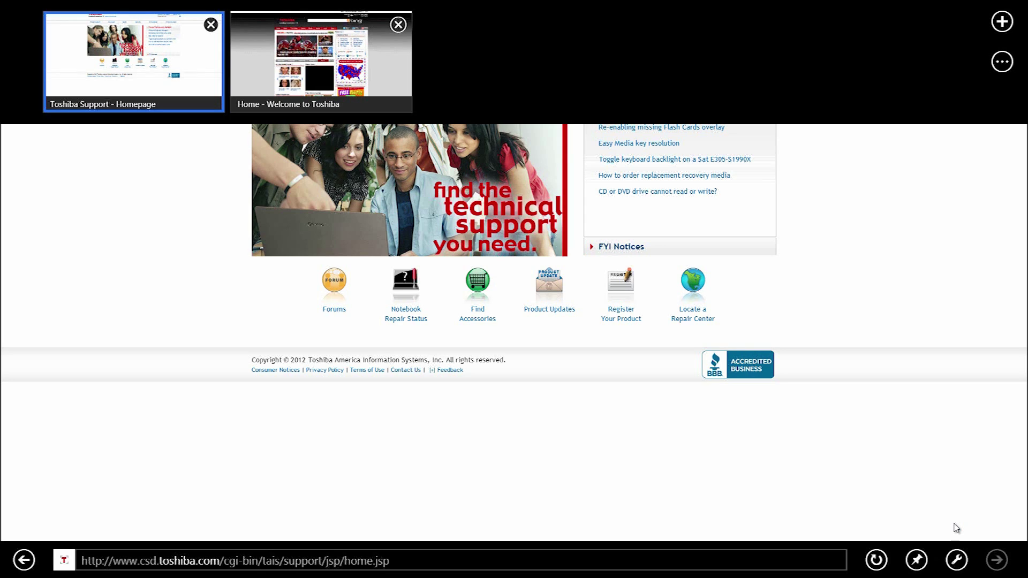
left_click(768, 559)
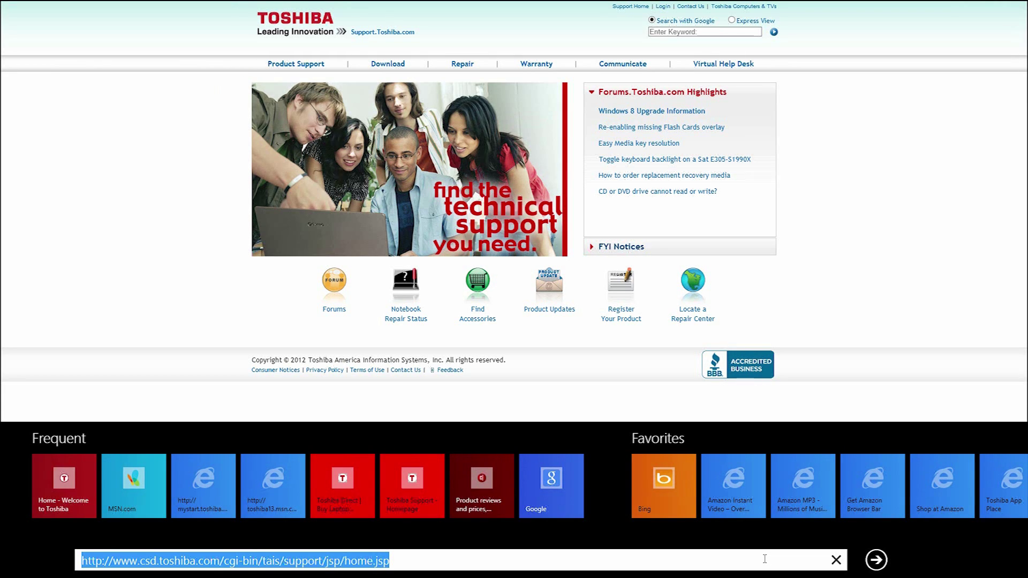
Remove the Hulu Plus favorite, then open the Security Resource (Cybercrime News by Norton) favorite
mouse_move(705, 538)
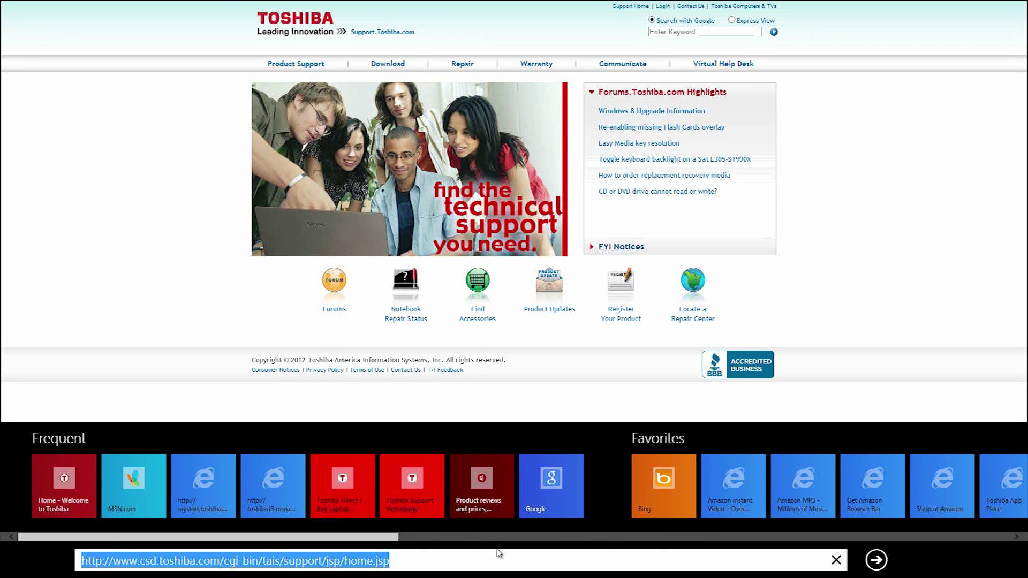
left_click_drag(364, 537, 692, 537)
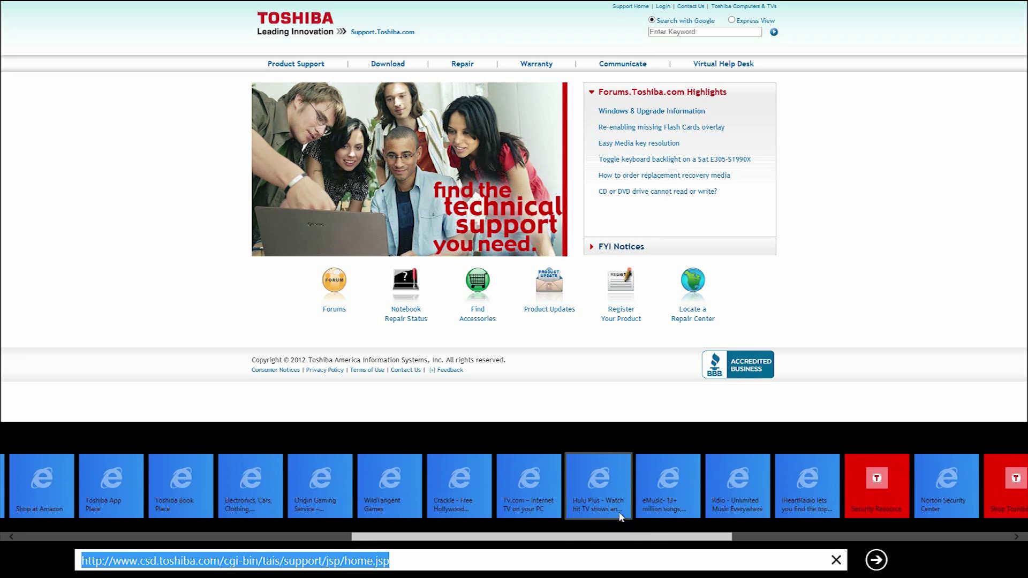
right_click(600, 495)
left_click(606, 492)
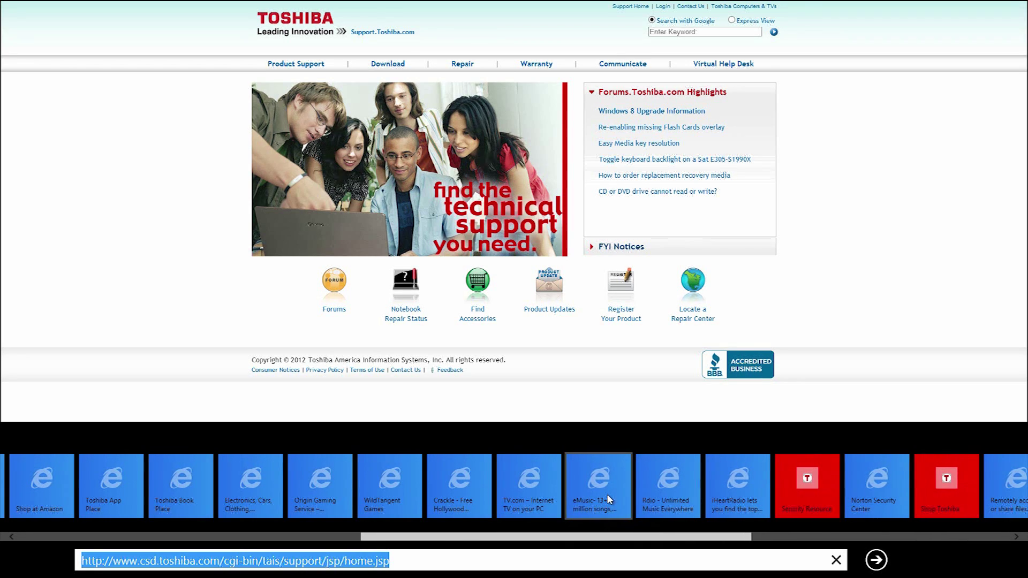
left_click(790, 495)
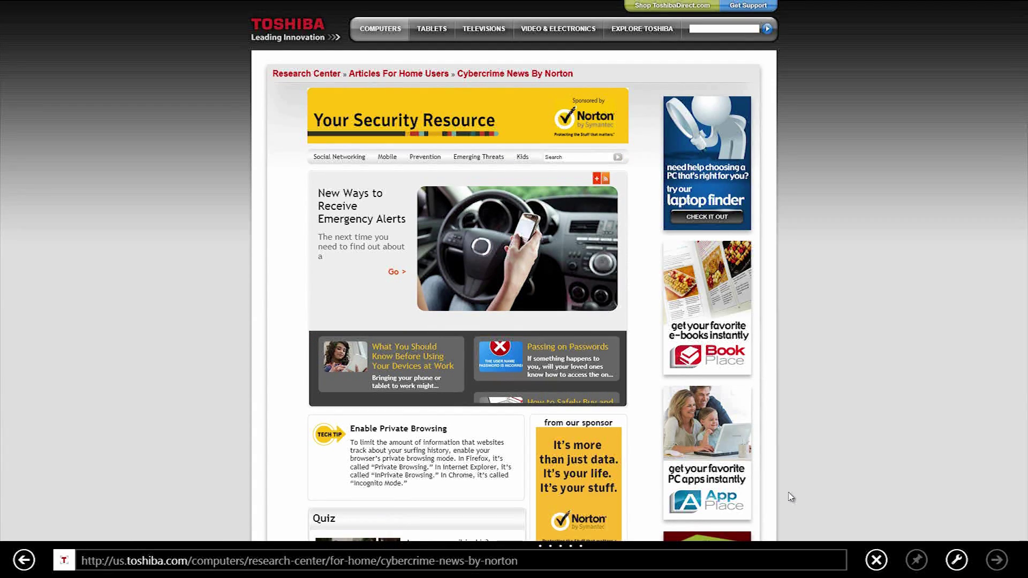
right_click(789, 470)
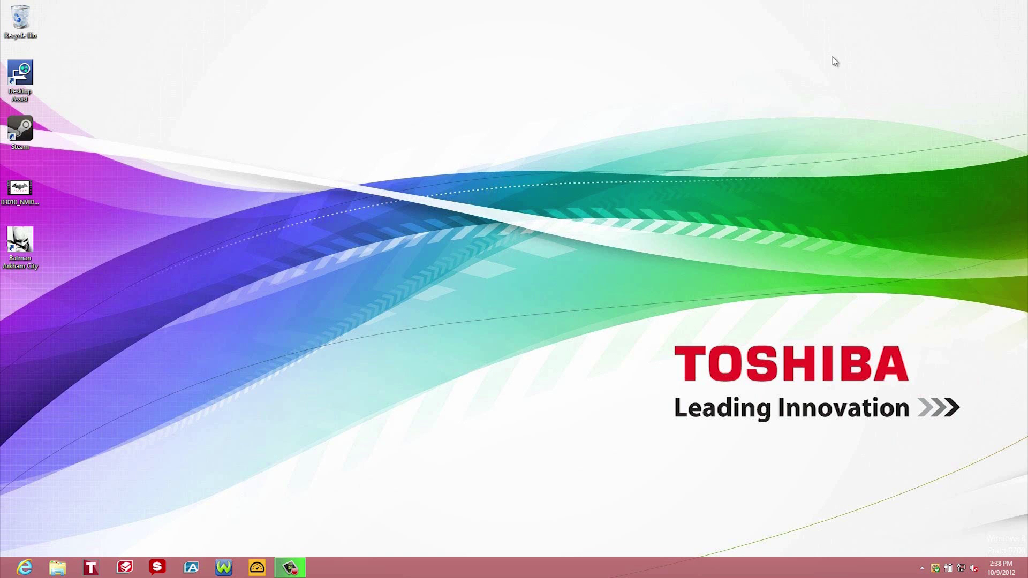
Check the available wireless networks from the tray, then open File Explorer on Libraries
left_click(962, 568)
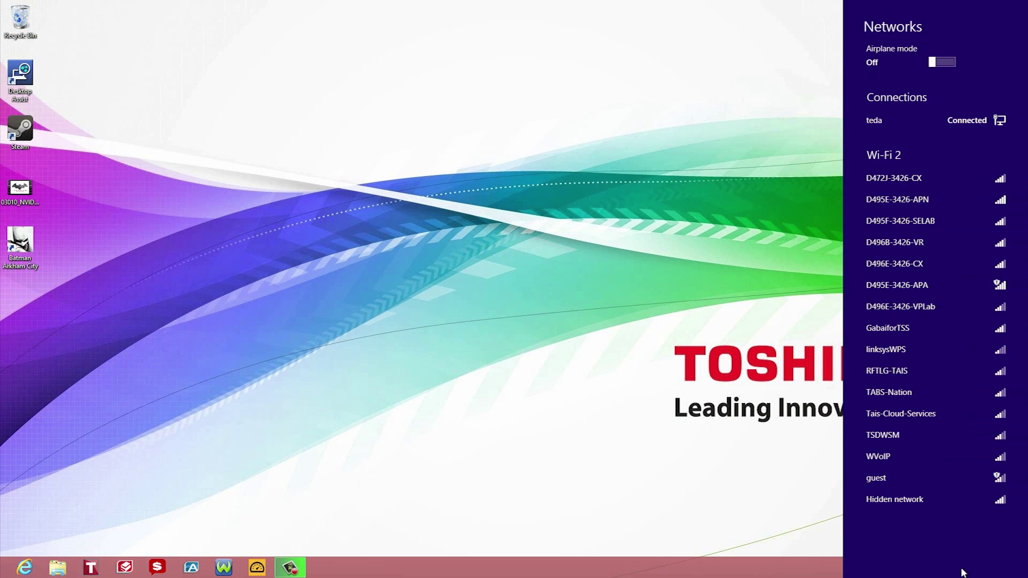
left_click(706, 481)
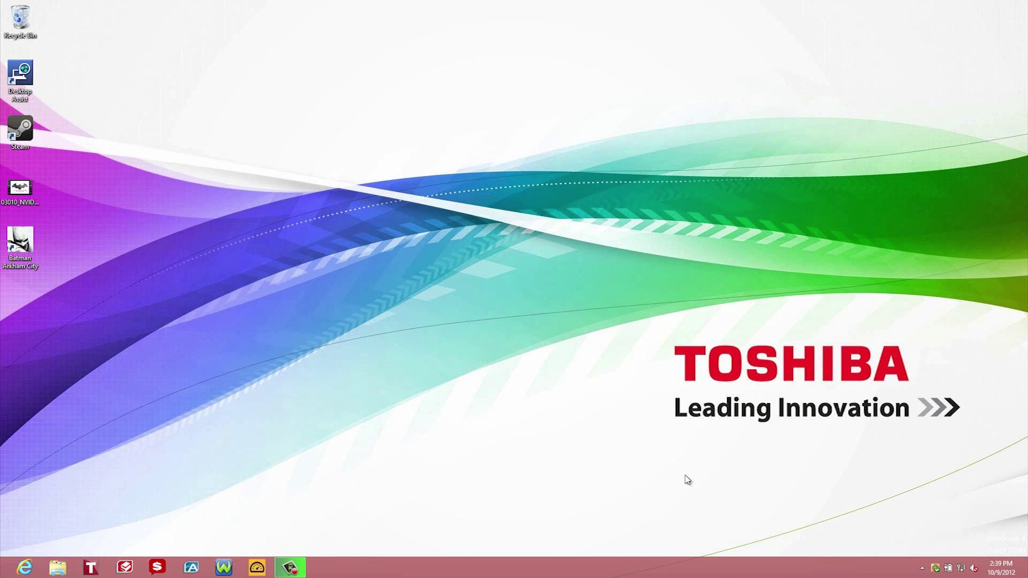
left_click(62, 570)
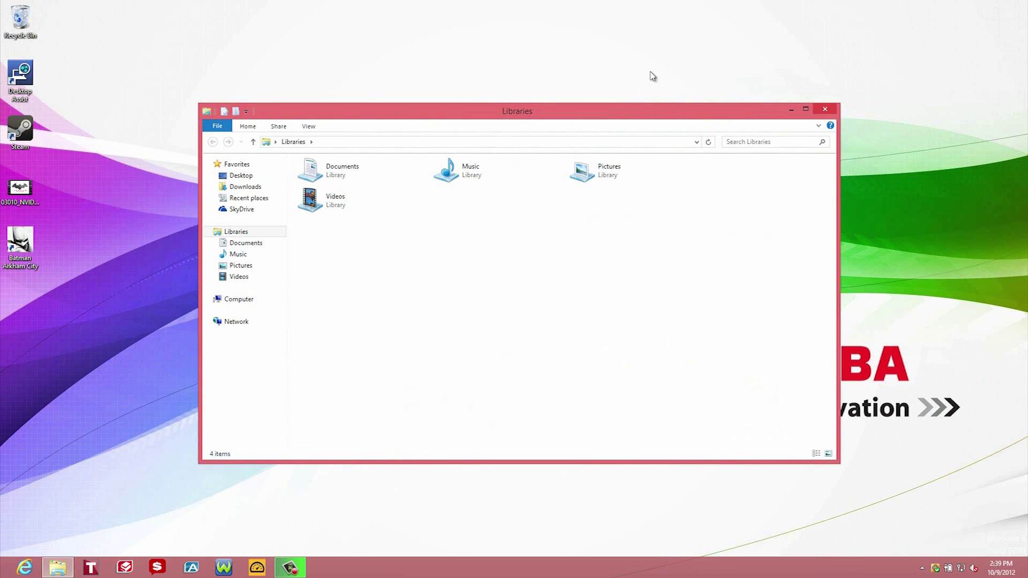
Cycle through open windows with Alt+Tab until the Libraries window is in front
mouse_move(1, 3)
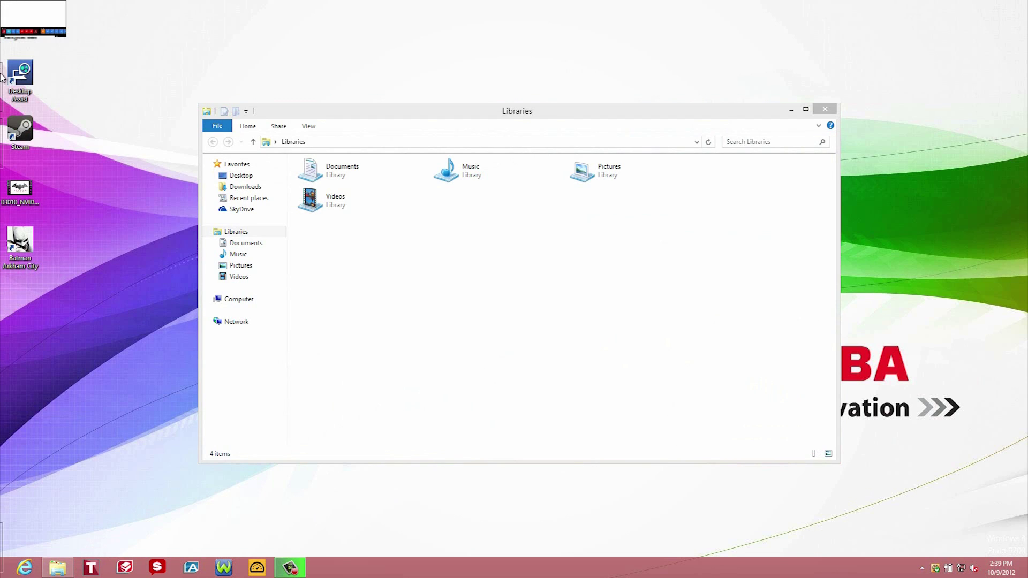
mouse_move(2, 80)
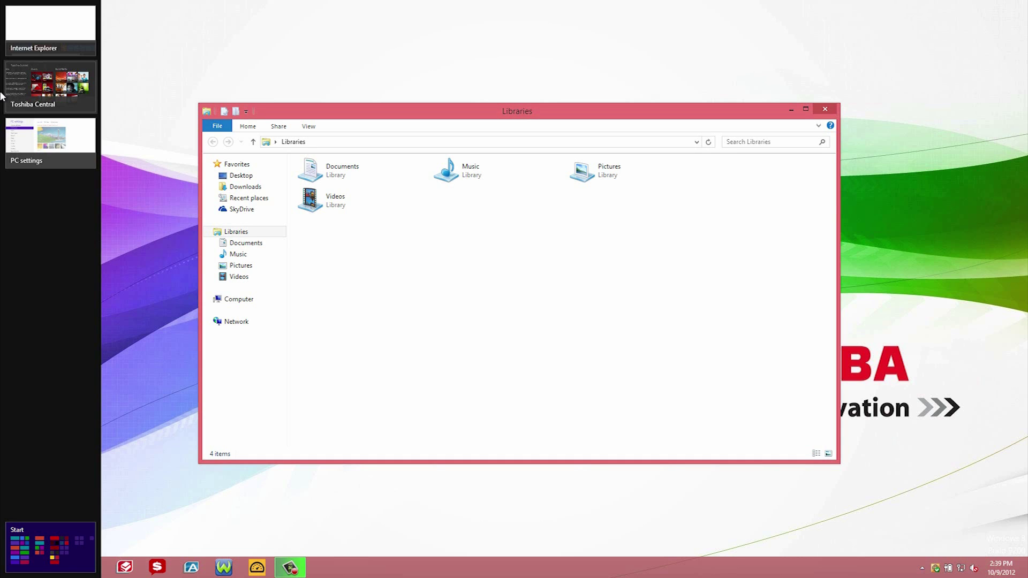
key("alt+Tab")
key("alt+Tab")
key("alt+Tab")
key("alt+Tab")
key("alt+Tab")
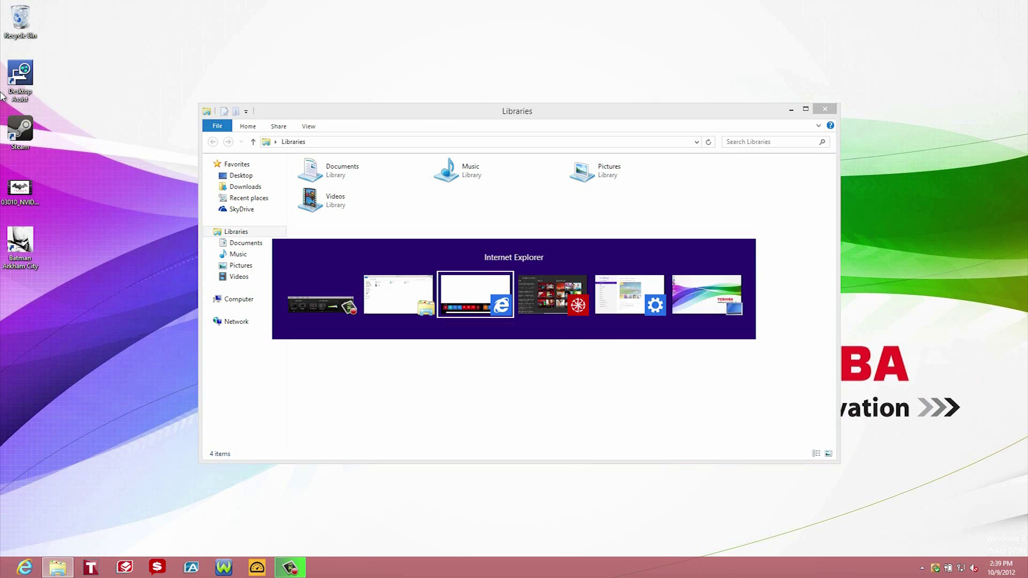
key("alt+Tab")
key("alt+Tab")
key("alt+Tab")
key("alt+Tab")
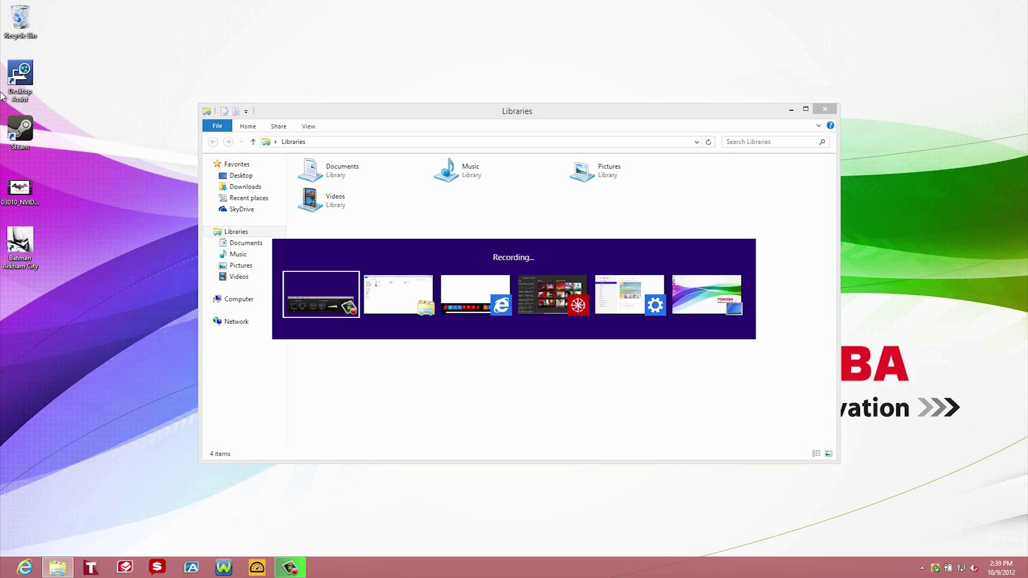
key("alt+Tab")
key("alt+Tab")
key("alt+Tab")
key("alt+Tab")
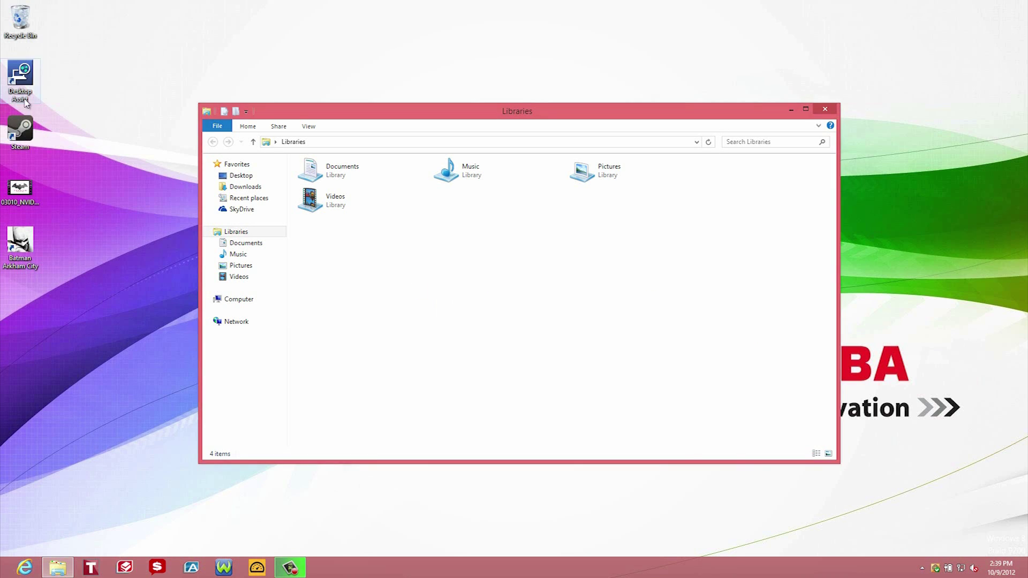
Show the desktop, open Internet Explorer on MSN.com, and close it with all tabs
right_click(155, 123)
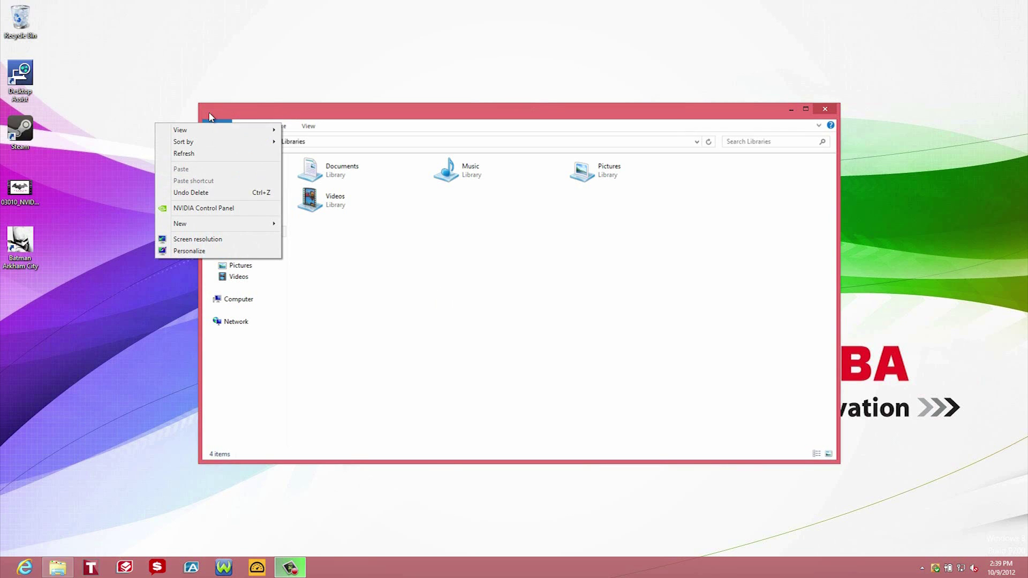
key("super+d")
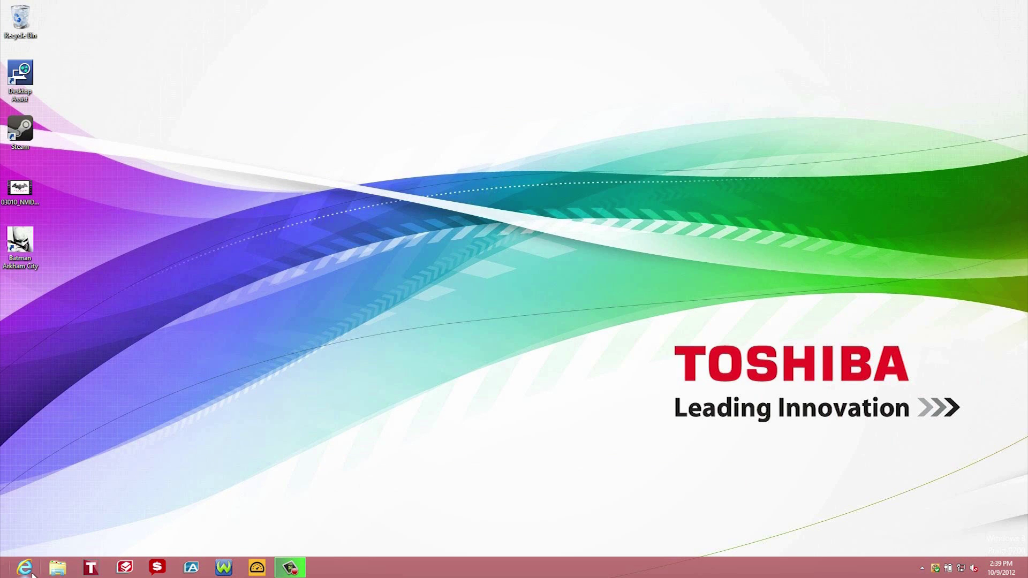
left_click(39, 568)
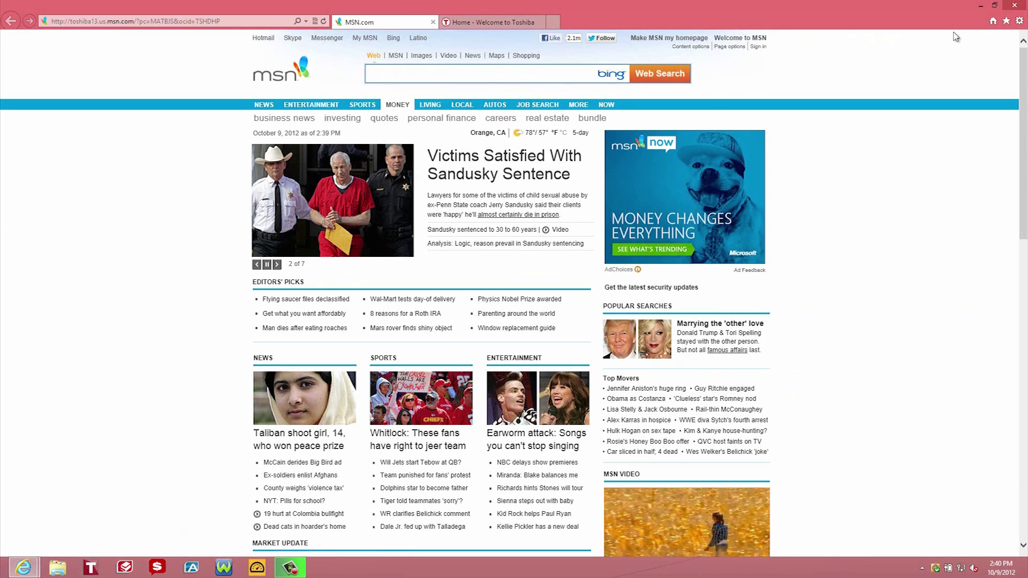
left_click(1013, 6)
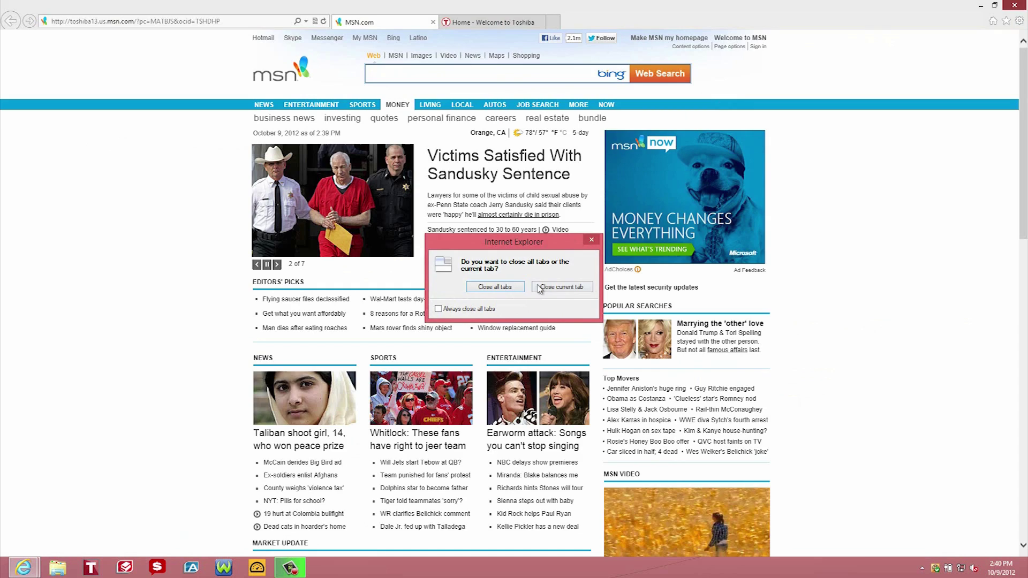
left_click(522, 288)
Pin the Calculator tile to the taskbar, return to the desktop, and show the Win+X menu
key("super")
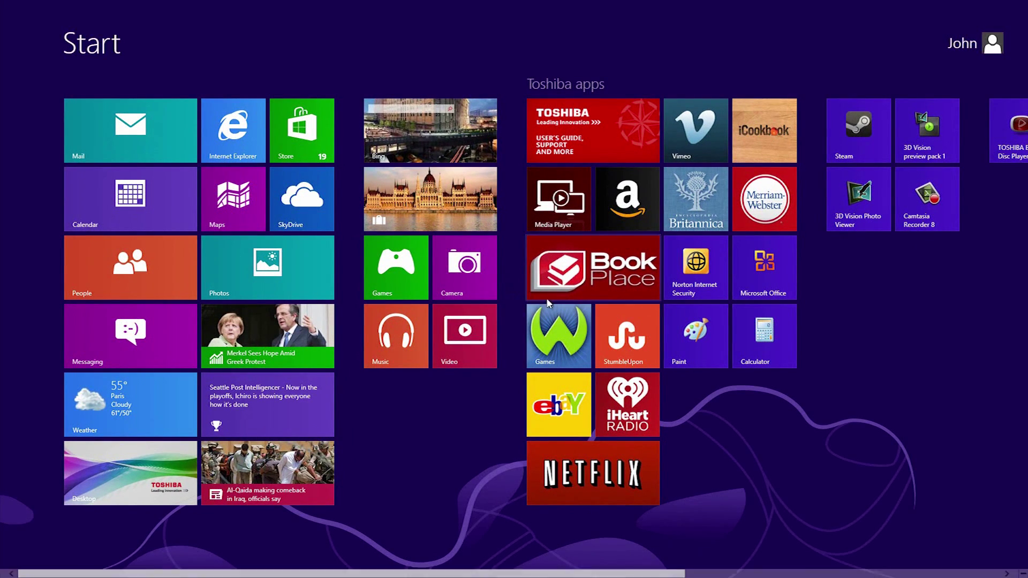
right_click(734, 332)
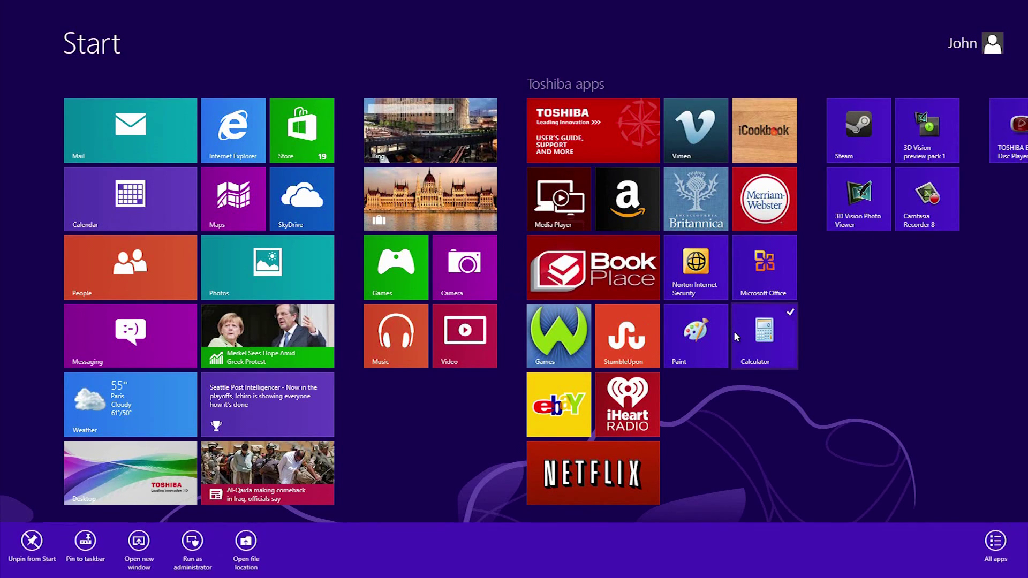
left_click(95, 538)
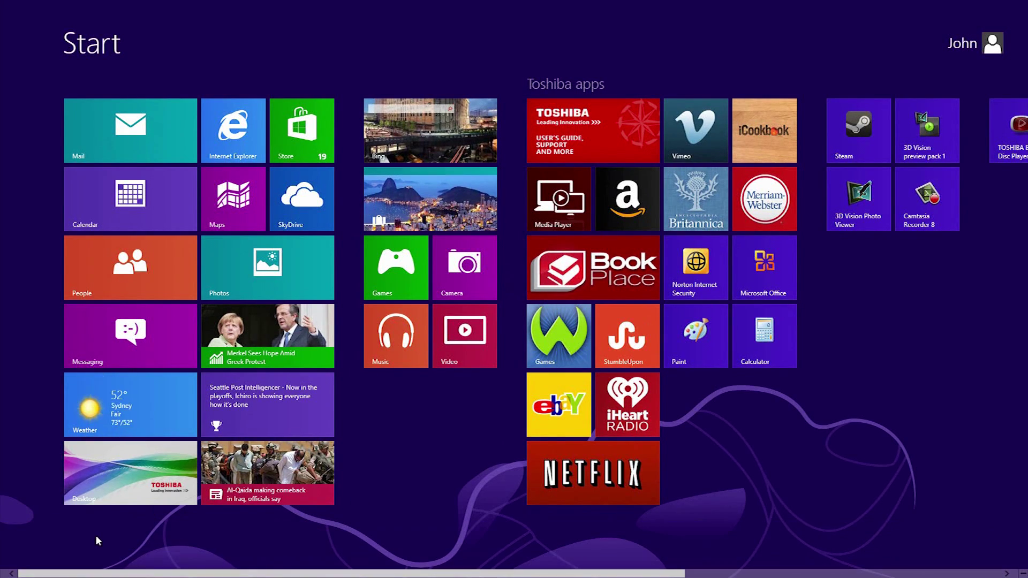
key("super")
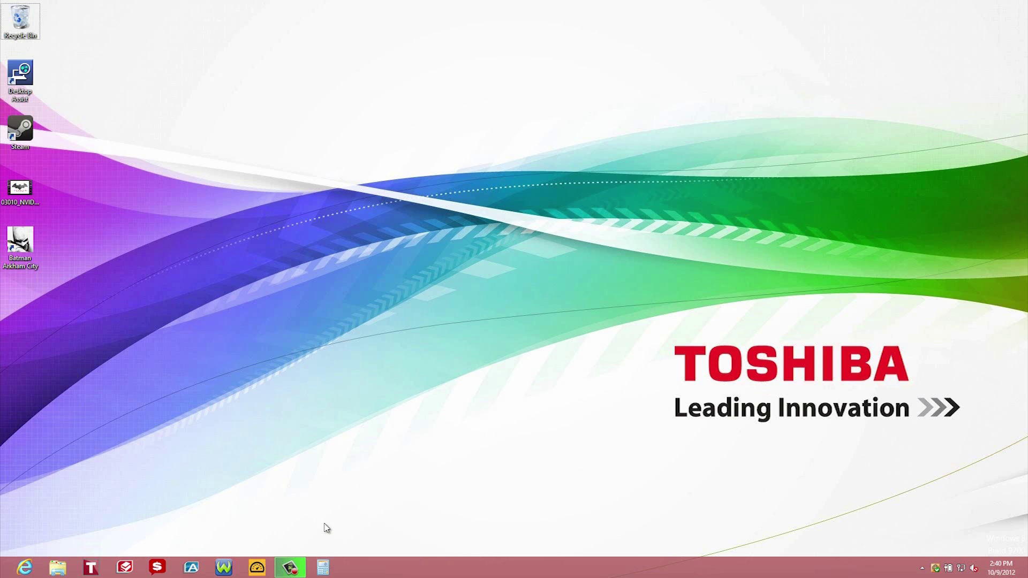
key("super+x")
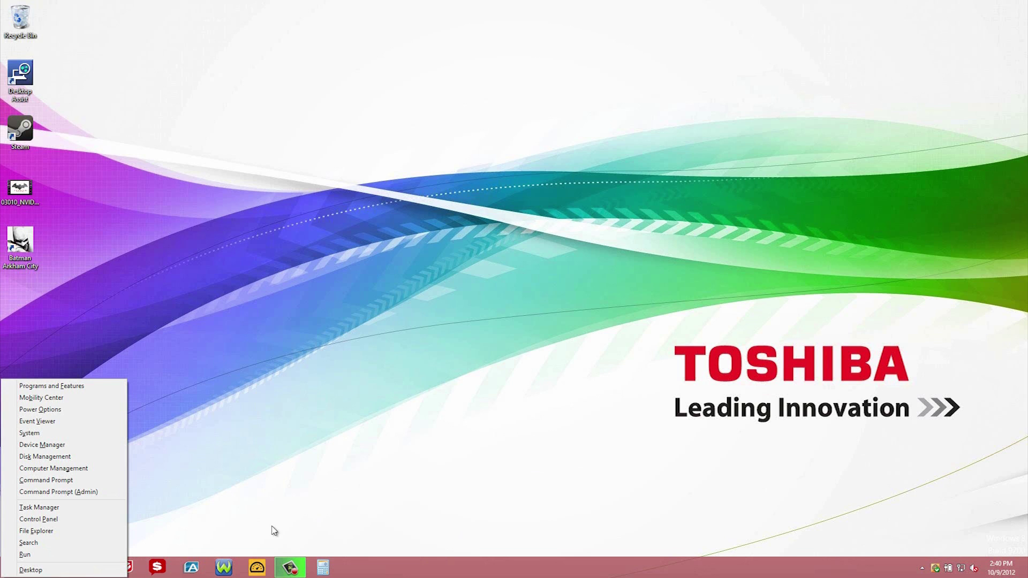
Open the full Control Panel from Win+X, close it, and reopen the Win+X menu
left_click(97, 519)
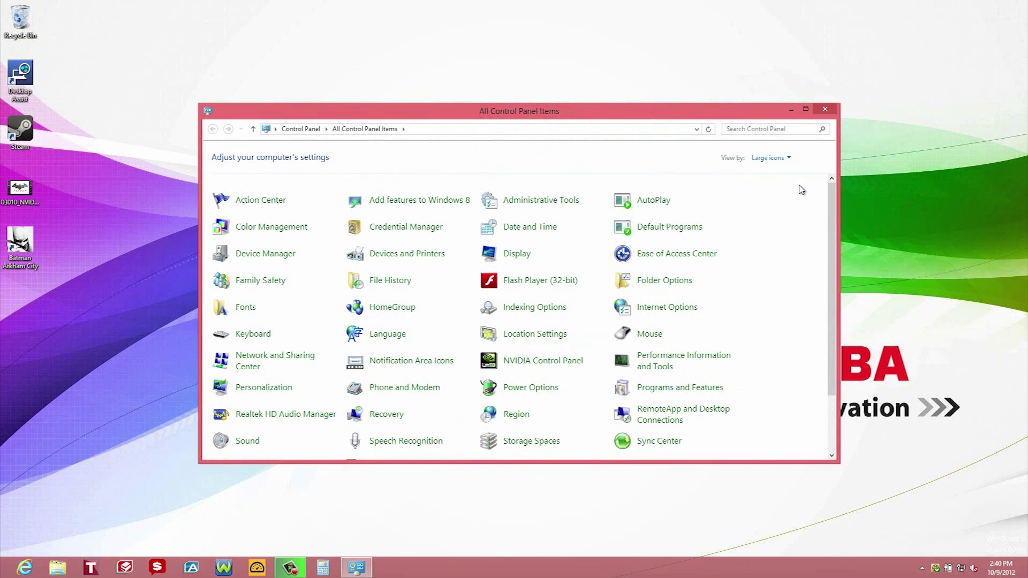
left_click(824, 109)
key("super+x")
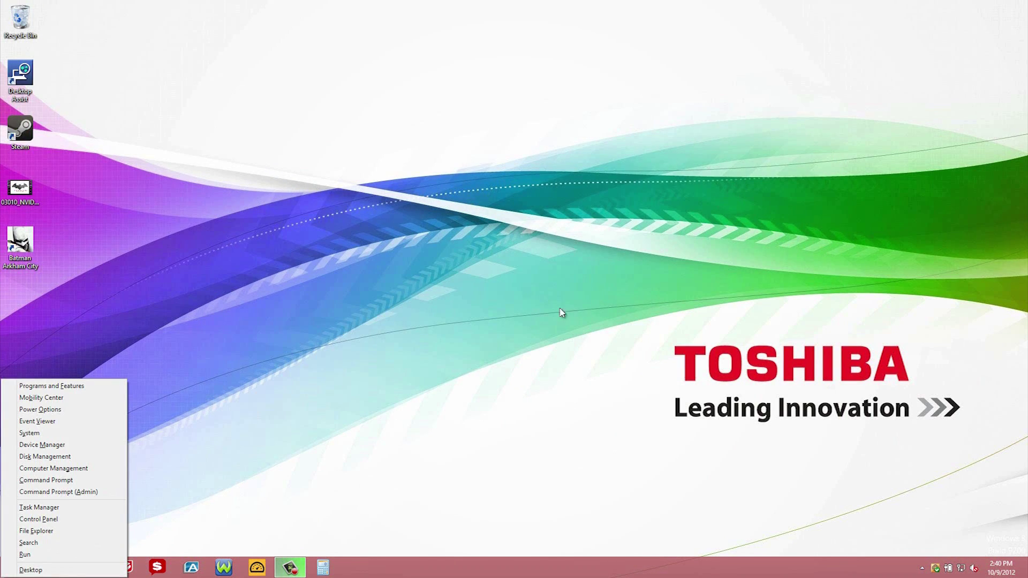
Open and close Power Options from Win+X, then launch Task Manager
left_click(94, 417)
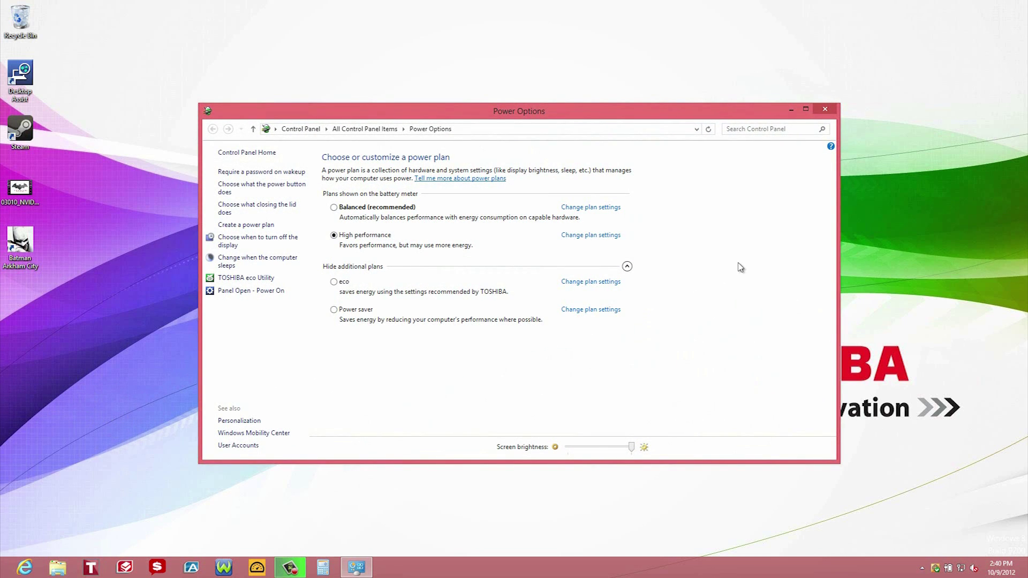
left_click(824, 111)
key("super+x")
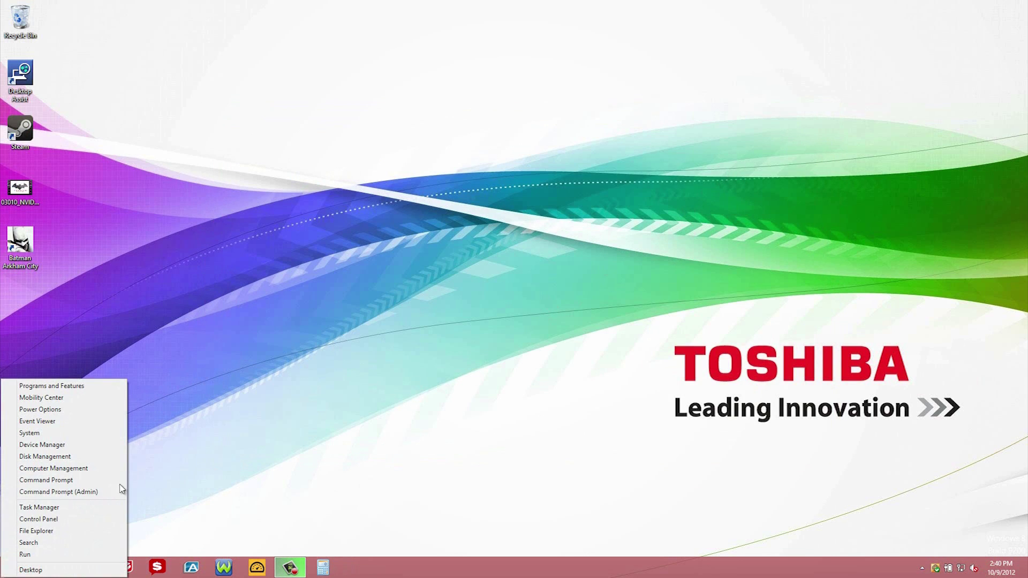
left_click(69, 507)
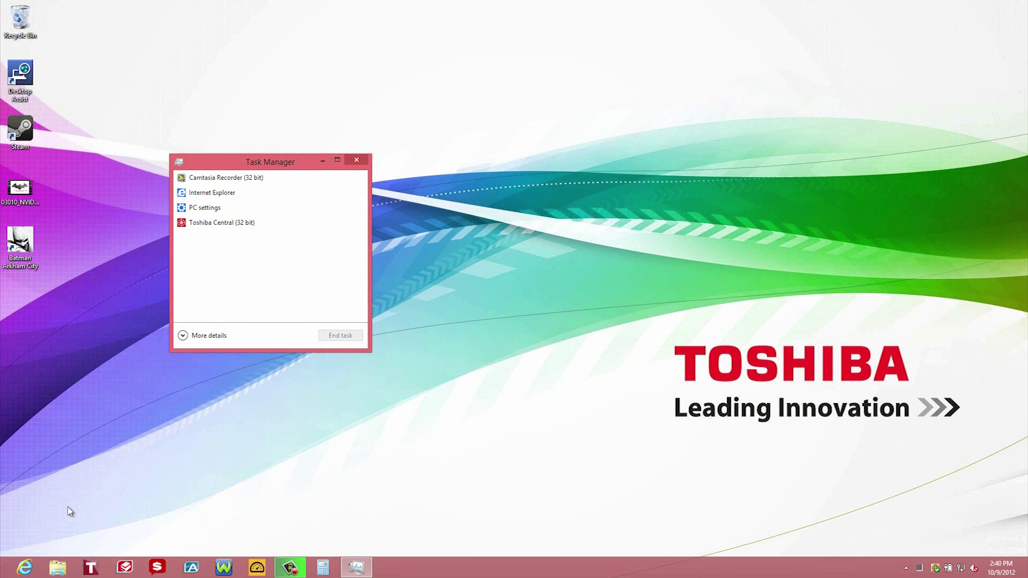
Launch Calculator, then force it closed with End task in Task Manager
left_click(324, 574)
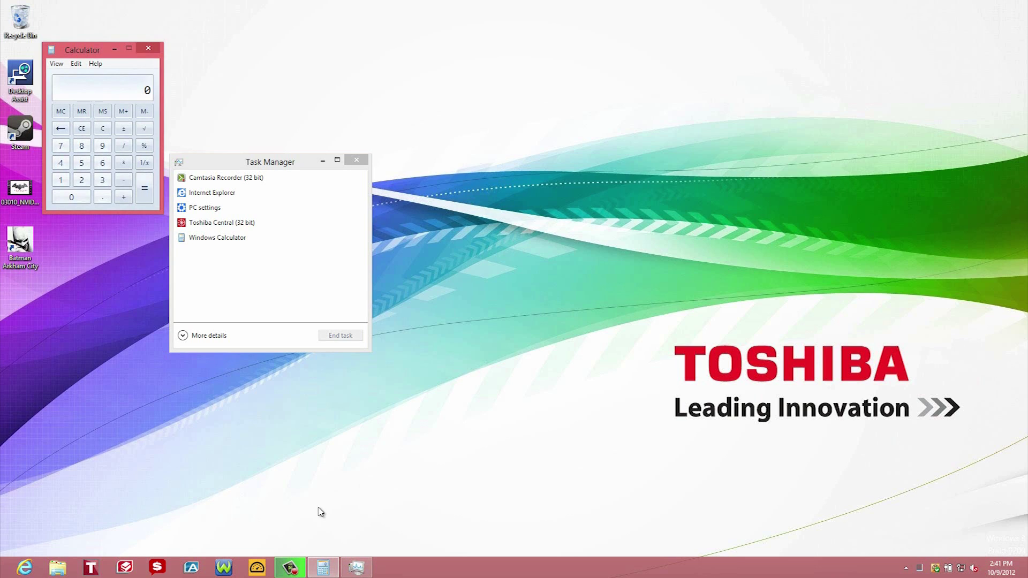
left_click(281, 313)
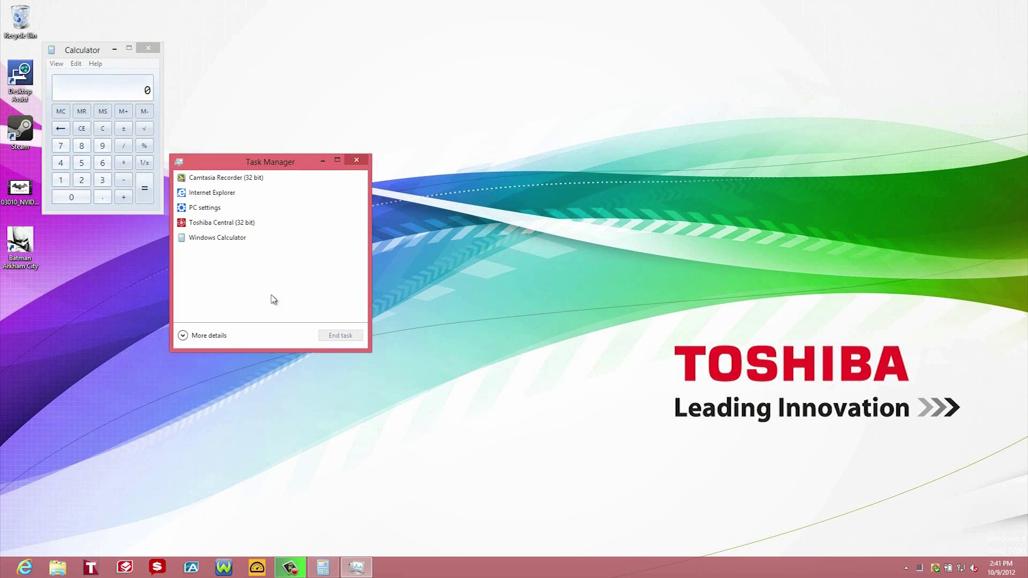
left_click(215, 241)
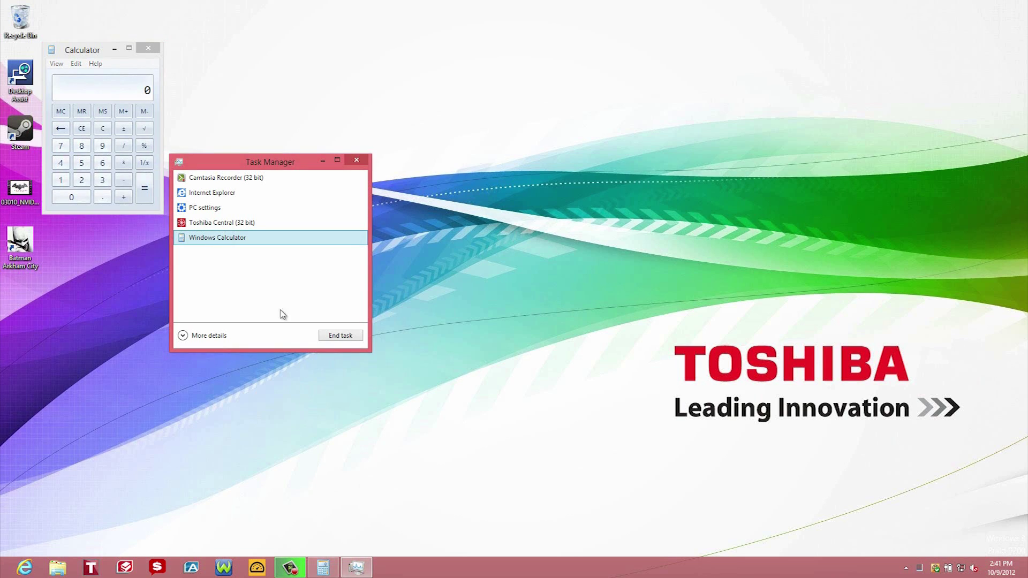
left_click(356, 337)
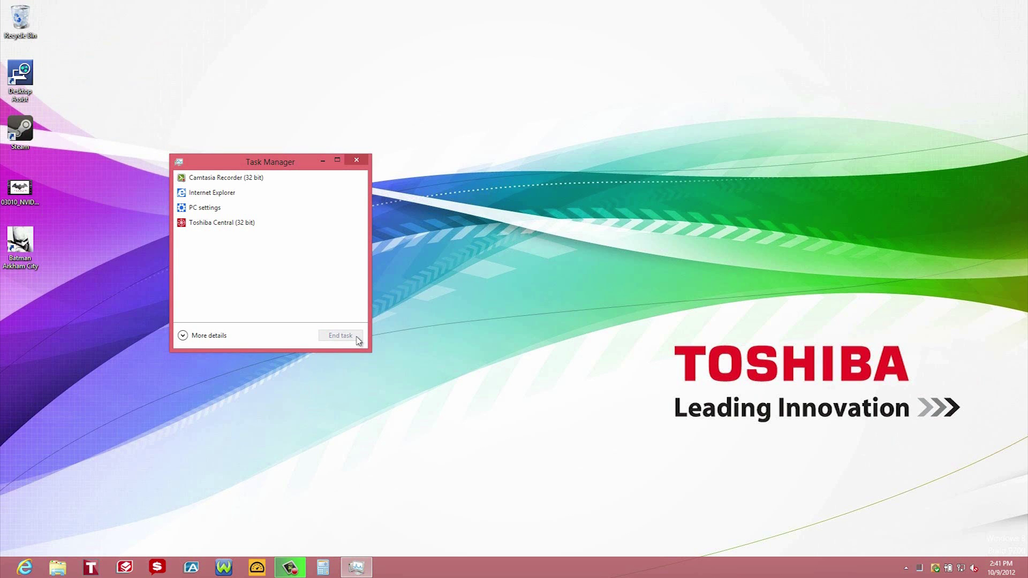
View Task Manager's detailed Startup and Services lists, close it, and show the charms
left_click(183, 336)
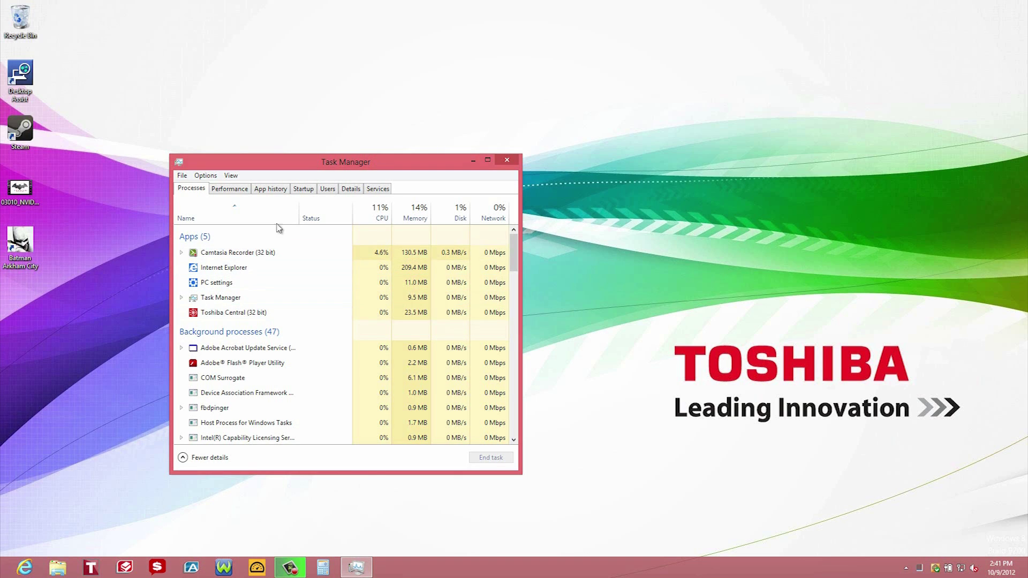
left_click(310, 192)
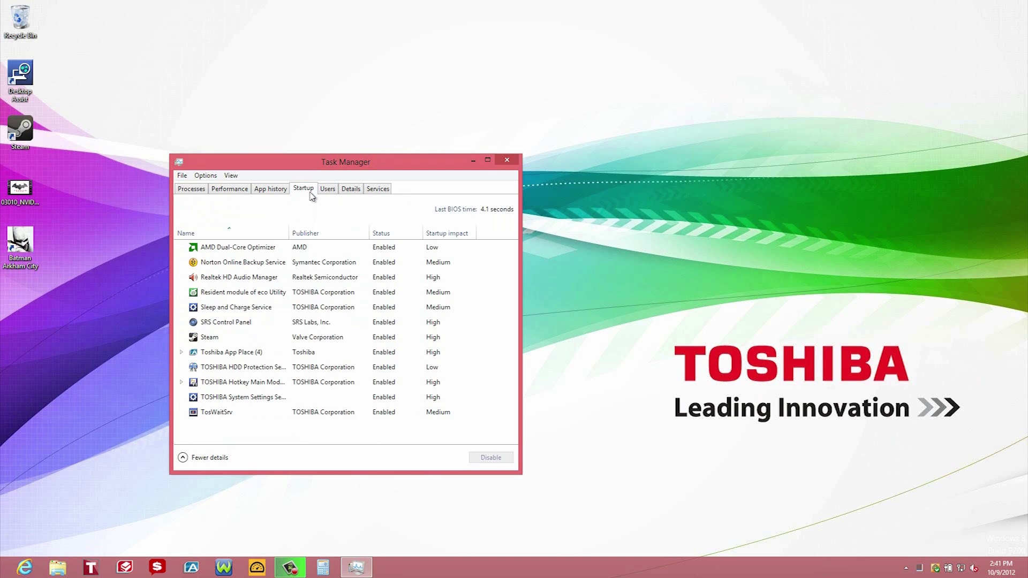
left_click(378, 192)
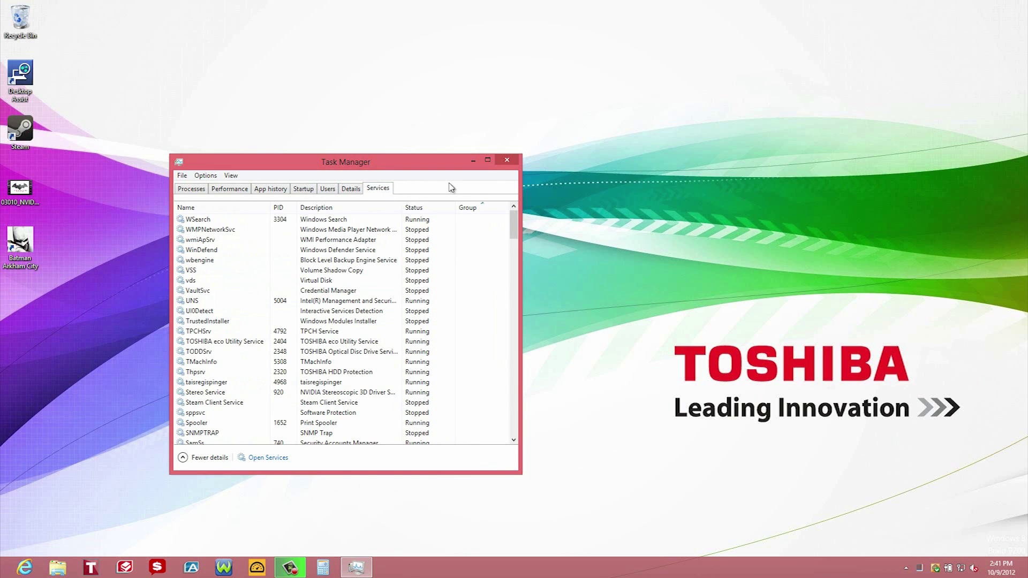
left_click(507, 160)
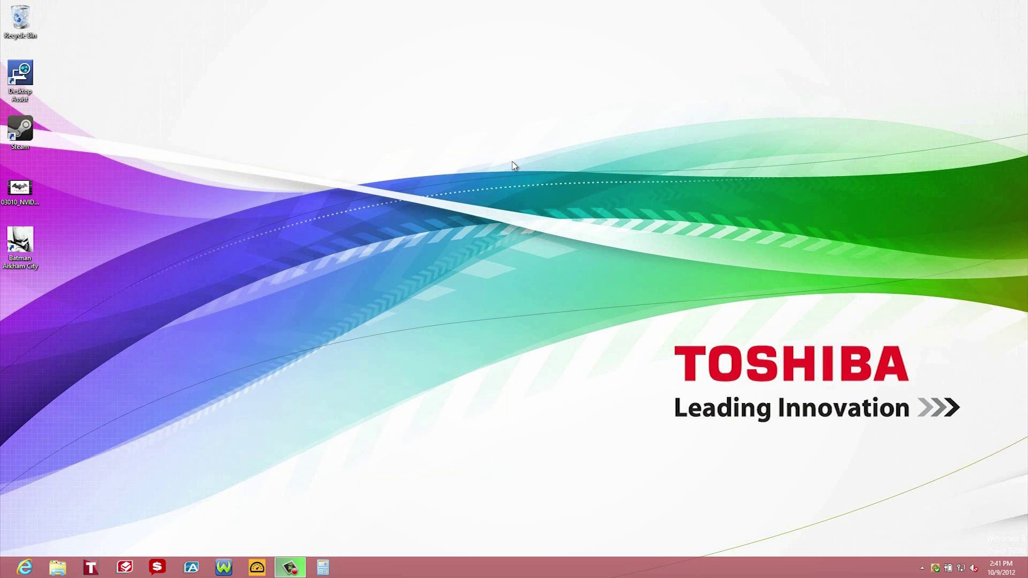
key("super+c")
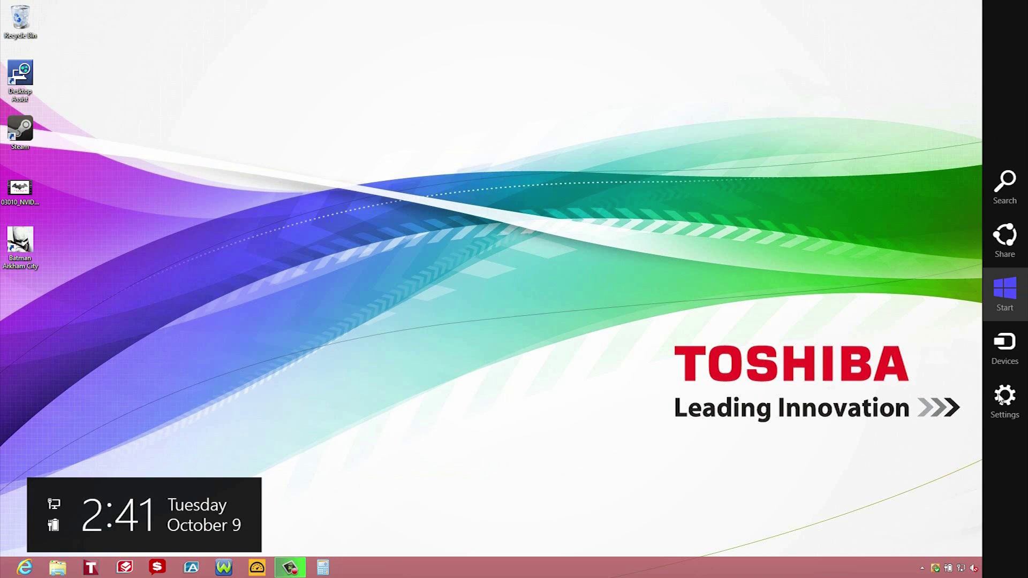
Restart from Settings > Power into recovery, open Troubleshoot's Advanced options, then go back to Troubleshoot
left_click(1001, 398)
left_click(939, 503)
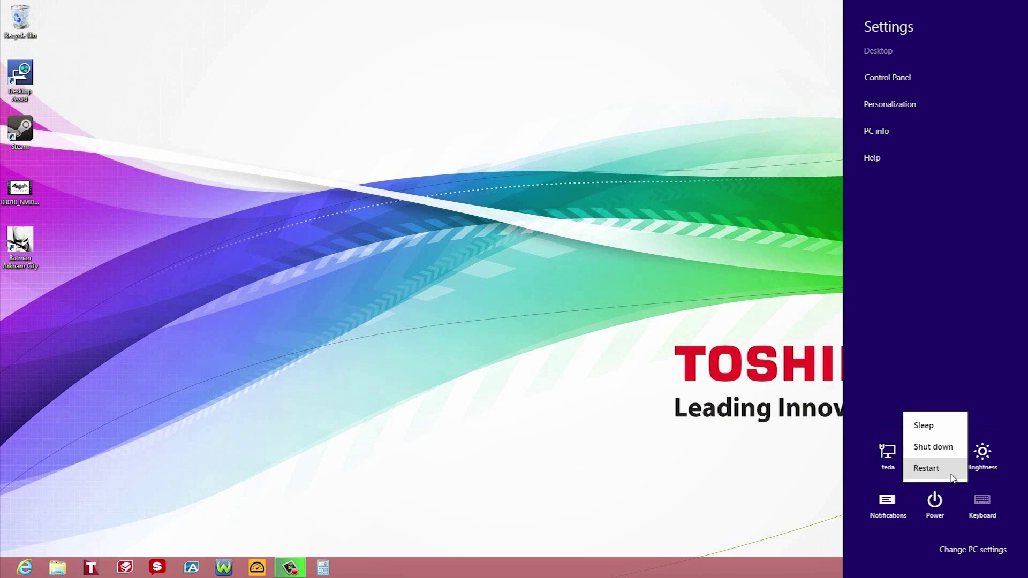
left_click(952, 474, "shift")
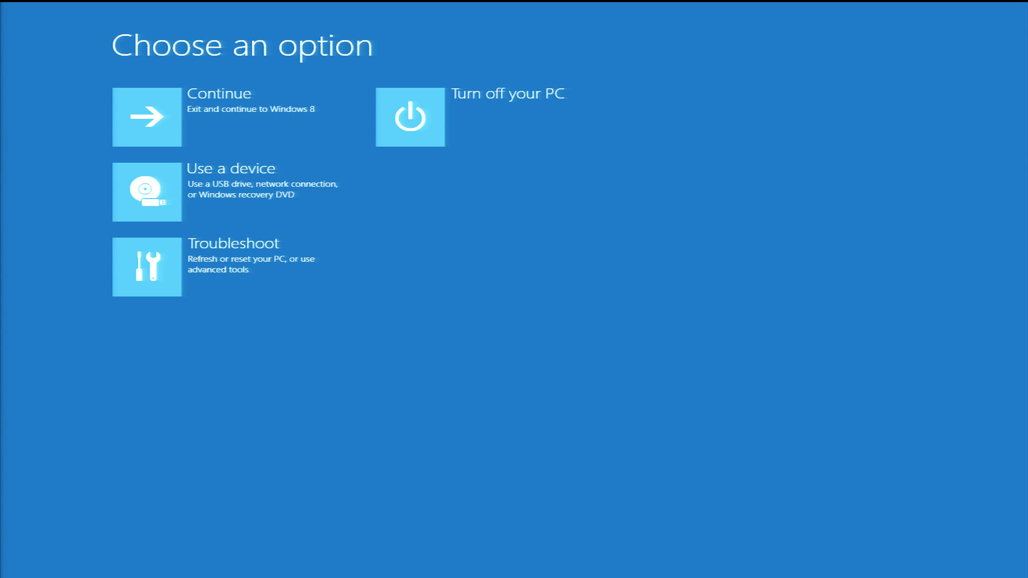
key("Return")
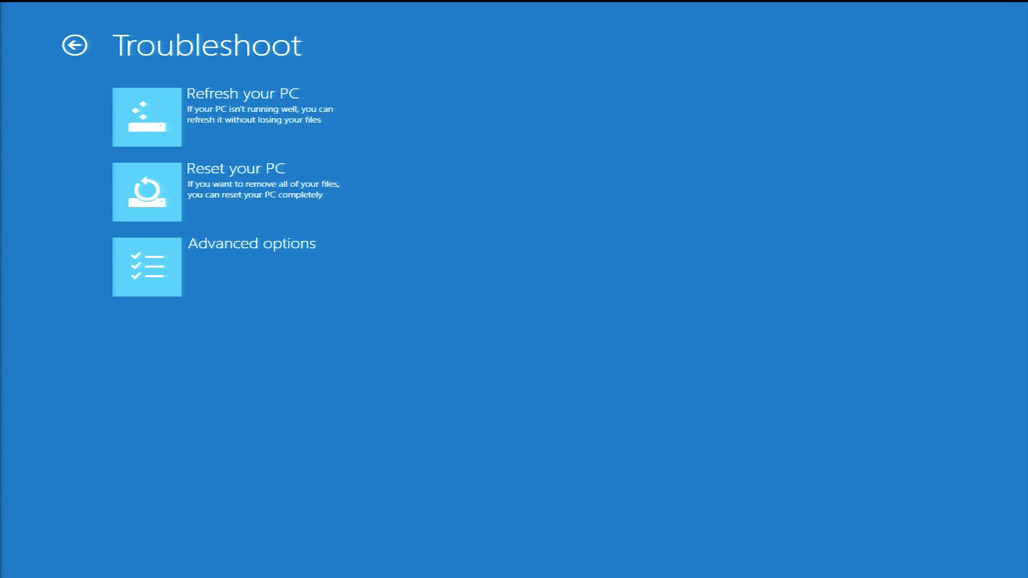
left_click(308, 287)
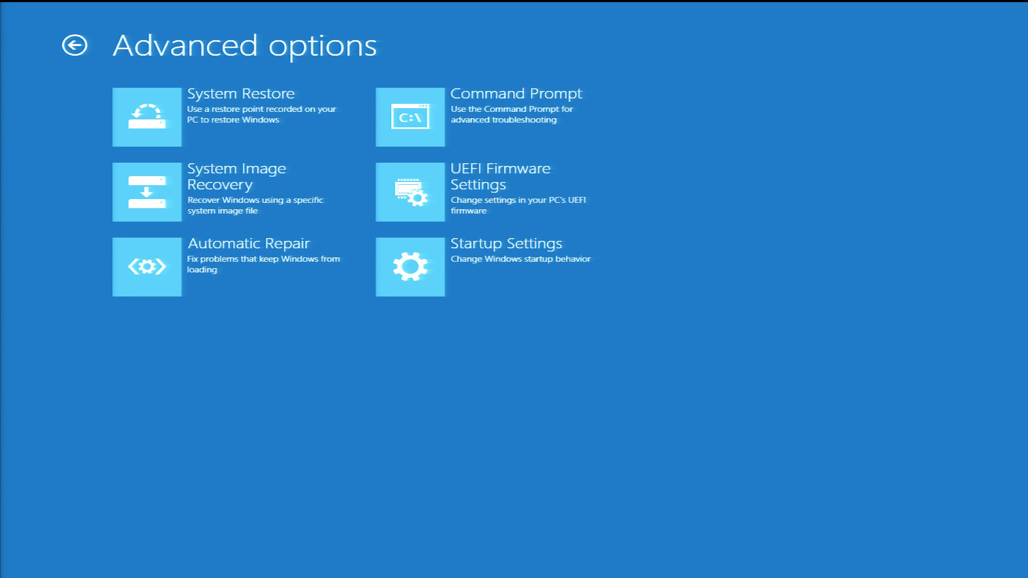
left_click(75, 45)
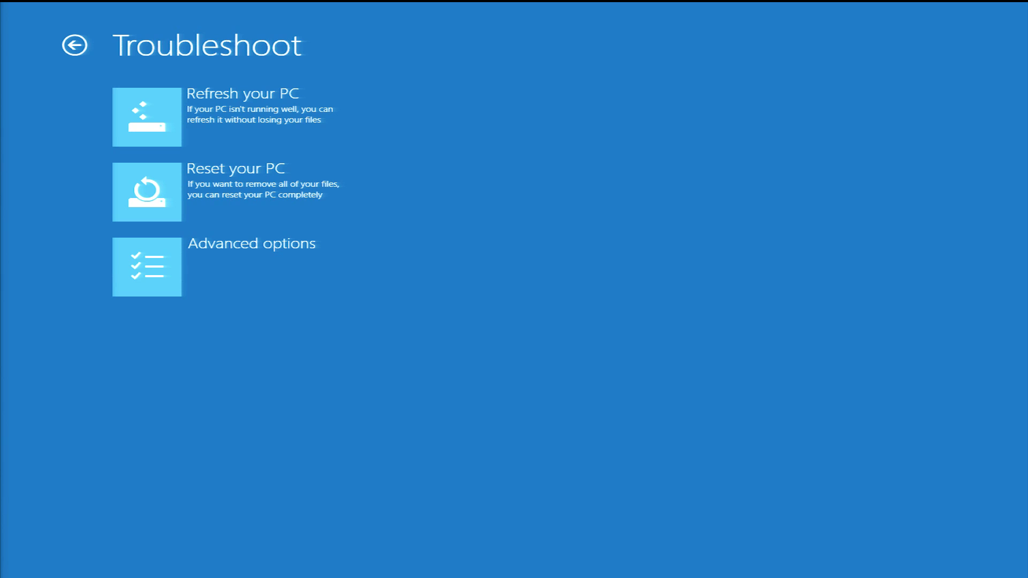